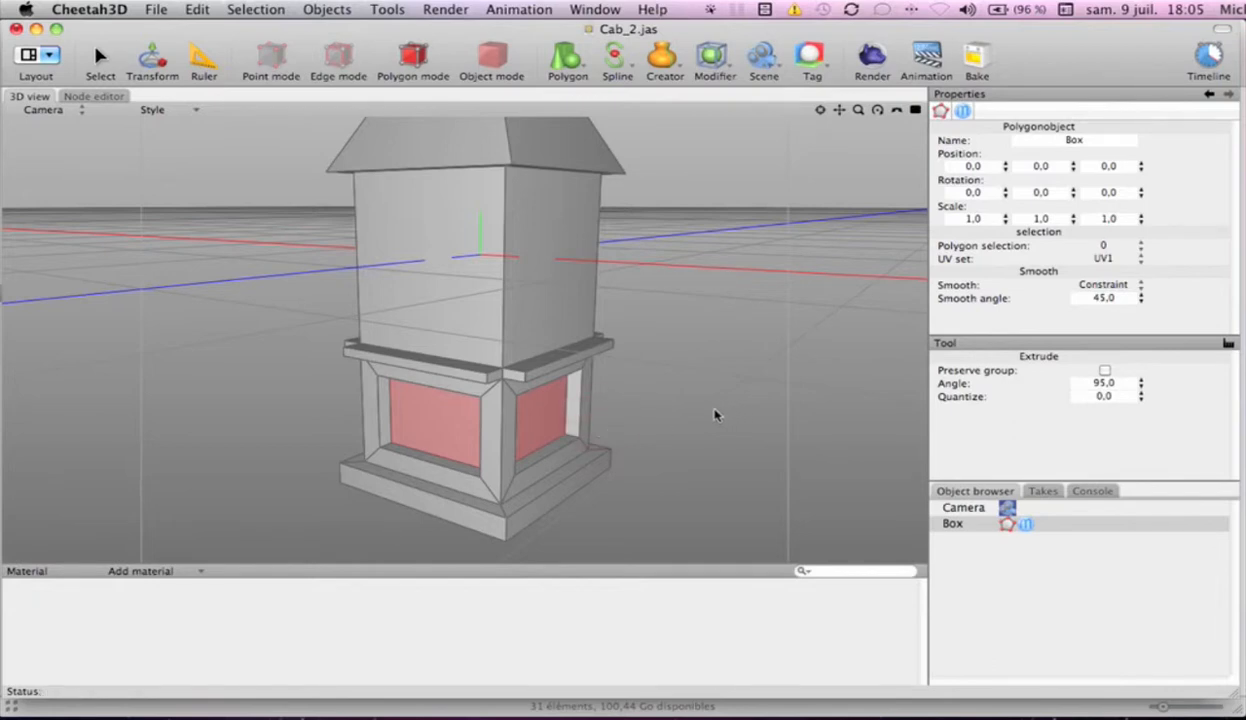
Ring-select the upper body's side faces and inner-extrude them by about 0.12 with Preserve group off
{"action": "mouse_move", "coordinate": [698, 418]}
{"action": "left_mouse_down", "text": "alt"}
{"action": "mouse_move", "coordinate": [718, 386]}
{"action": "mouse_move", "coordinate": [879, 392]}
{"action": "mouse_move", "coordinate": [765, 395]}
{"action": "mouse_move", "coordinate": [712, 417]}
{"action": "mouse_move", "coordinate": [756, 417]}
{"action": "mouse_move", "coordinate": [697, 436]}
{"action": "mouse_move", "coordinate": [710, 432]}
{"action": "left_mouse_up", "text": "alt"}
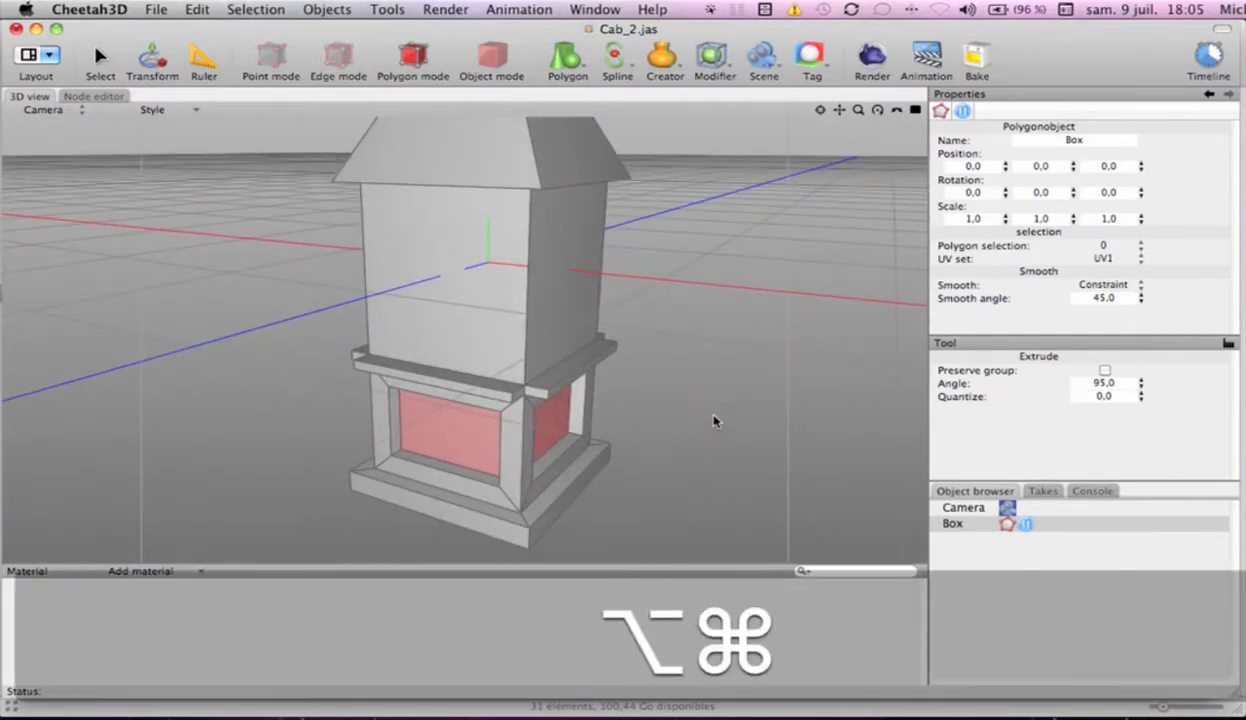
{"action": "key", "text": "alt+super+r"}
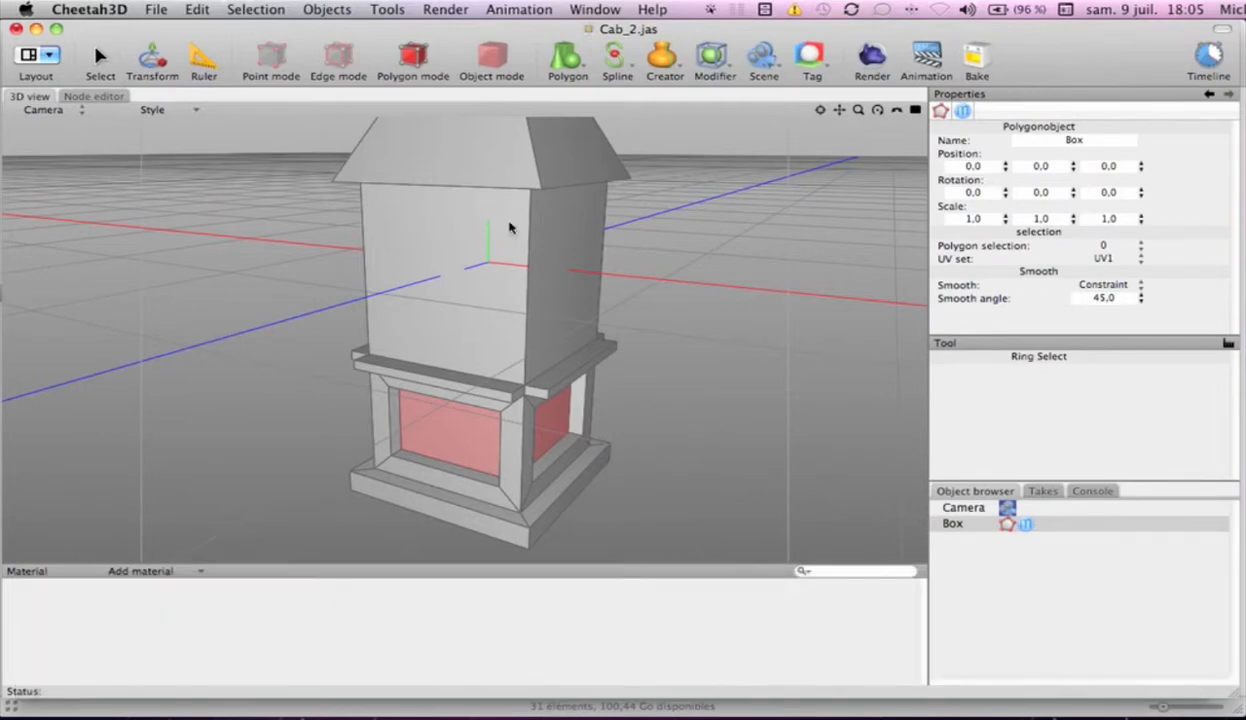
{"action": "left_click", "coordinate": [519, 253]}
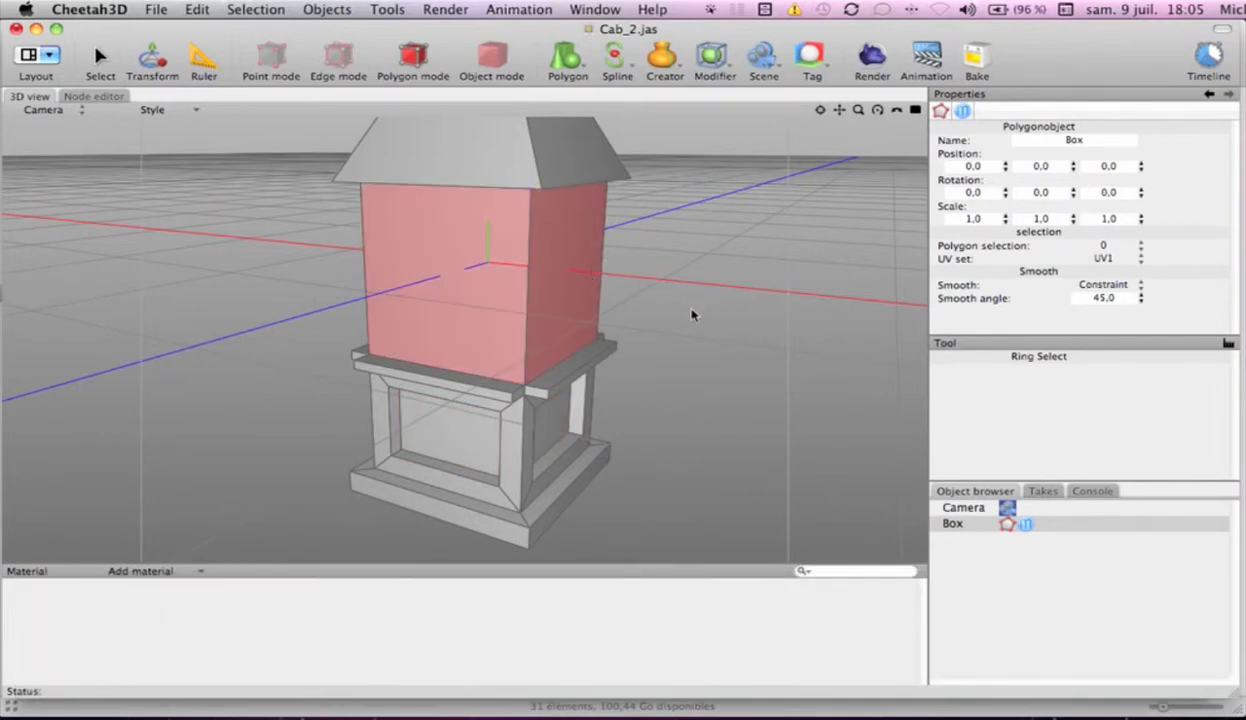
{"action": "mouse_move", "coordinate": [681, 347]}
{"action": "left_mouse_down", "text": "alt"}
{"action": "mouse_move", "coordinate": [870, 364]}
{"action": "mouse_move", "coordinate": [691, 353]}
{"action": "mouse_move", "coordinate": [703, 342]}
{"action": "left_mouse_up", "text": "alt"}
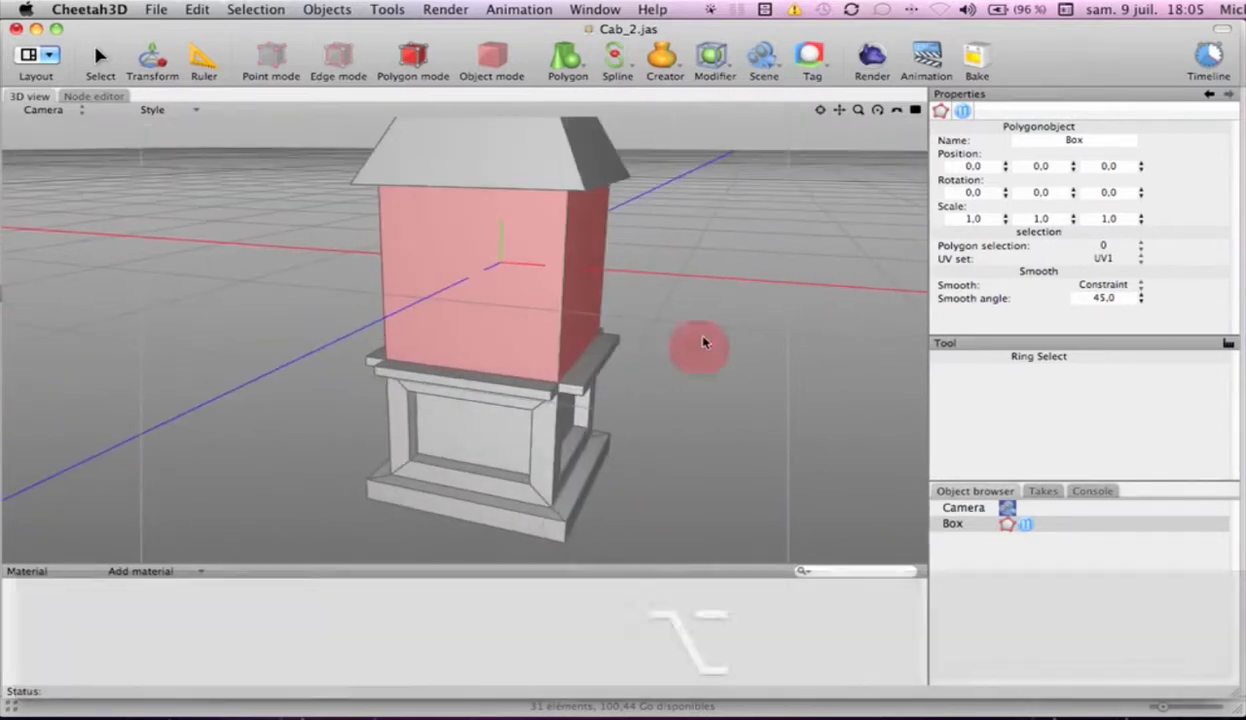
{"action": "key", "text": "i"}
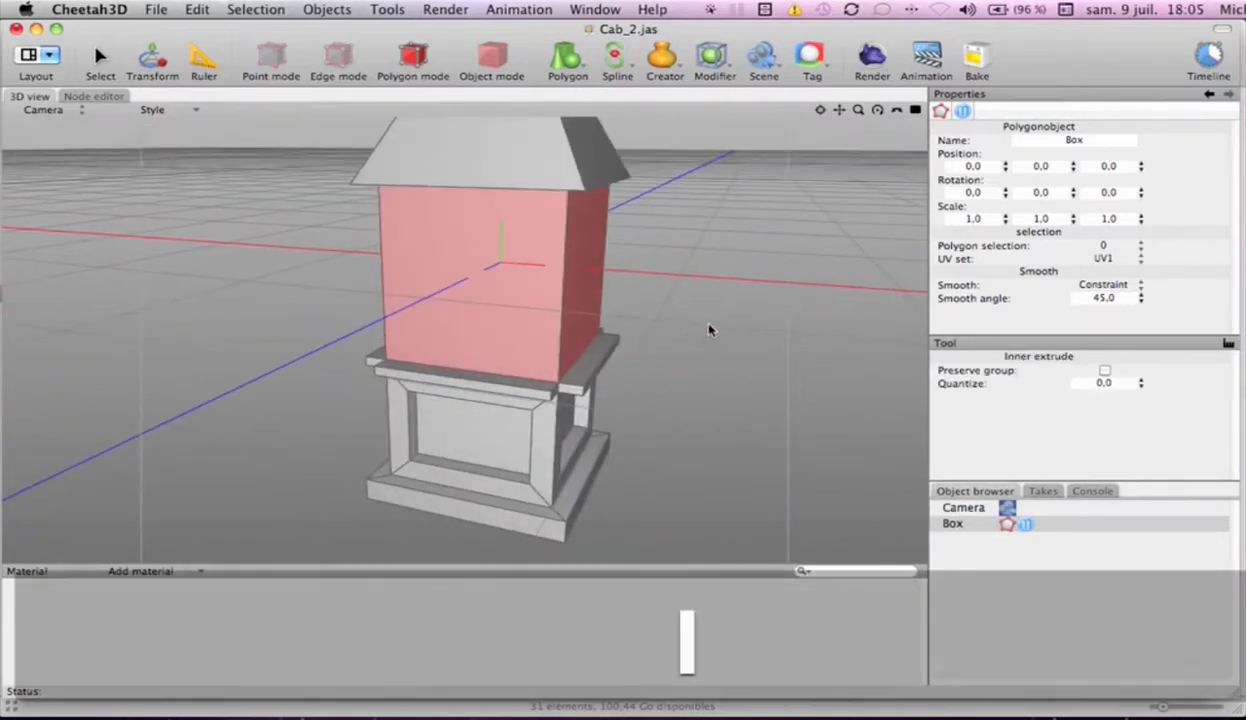
{"action": "left_click_drag", "start_coordinate": [699, 321], "coordinate": [703, 322]}
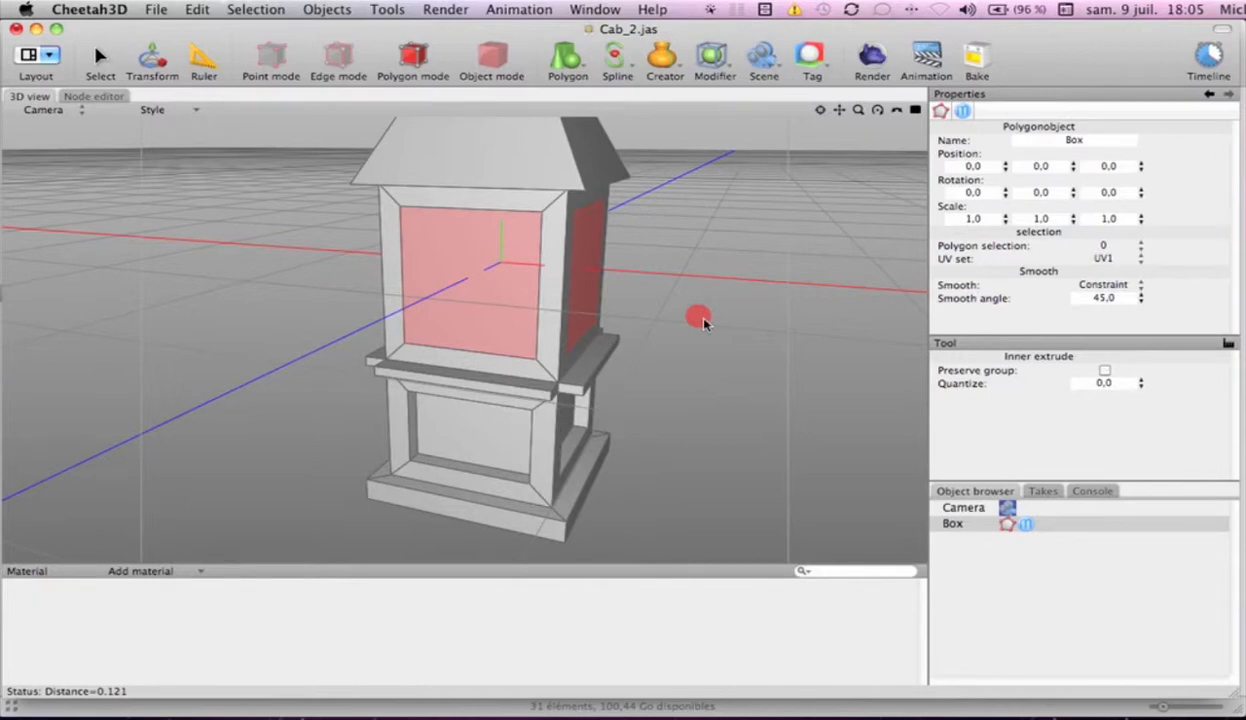
{"action": "left_click_drag", "start_coordinate": [703, 322], "coordinate": [708, 325]}
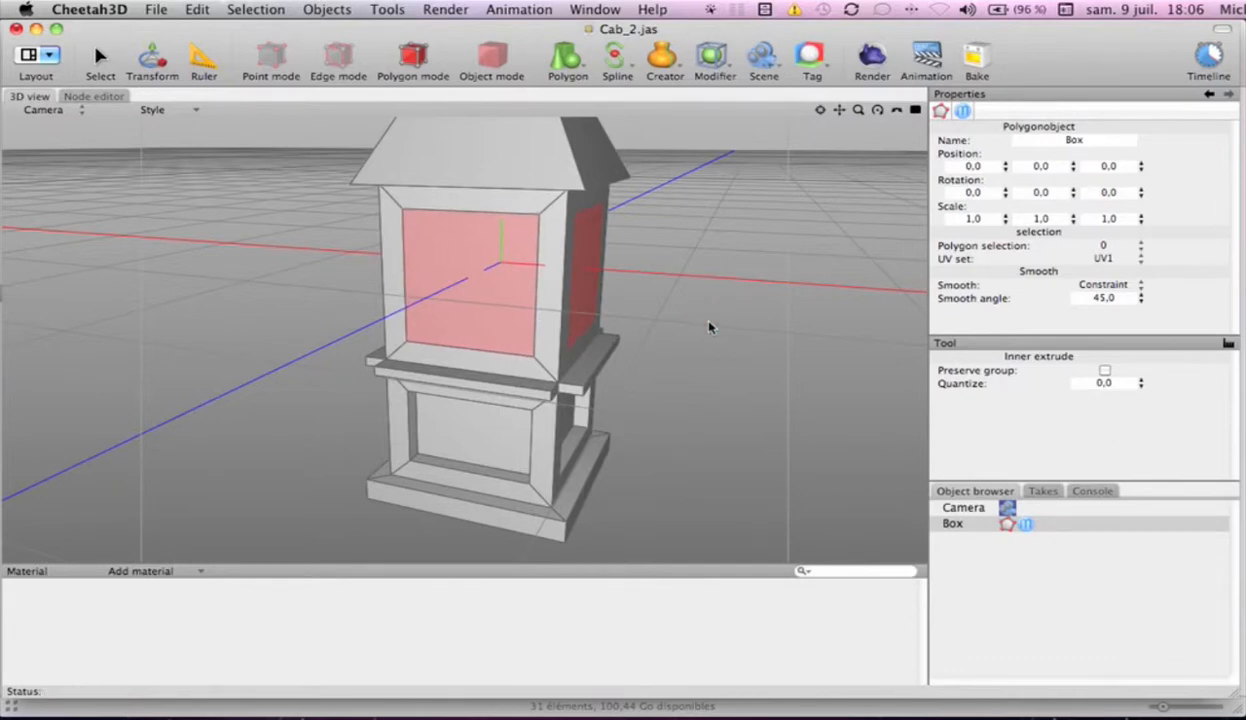
Move the inset faces of the upper body slightly up along Y and apply Linear Subdivide to them once
{"action": "key", "text": "t"}
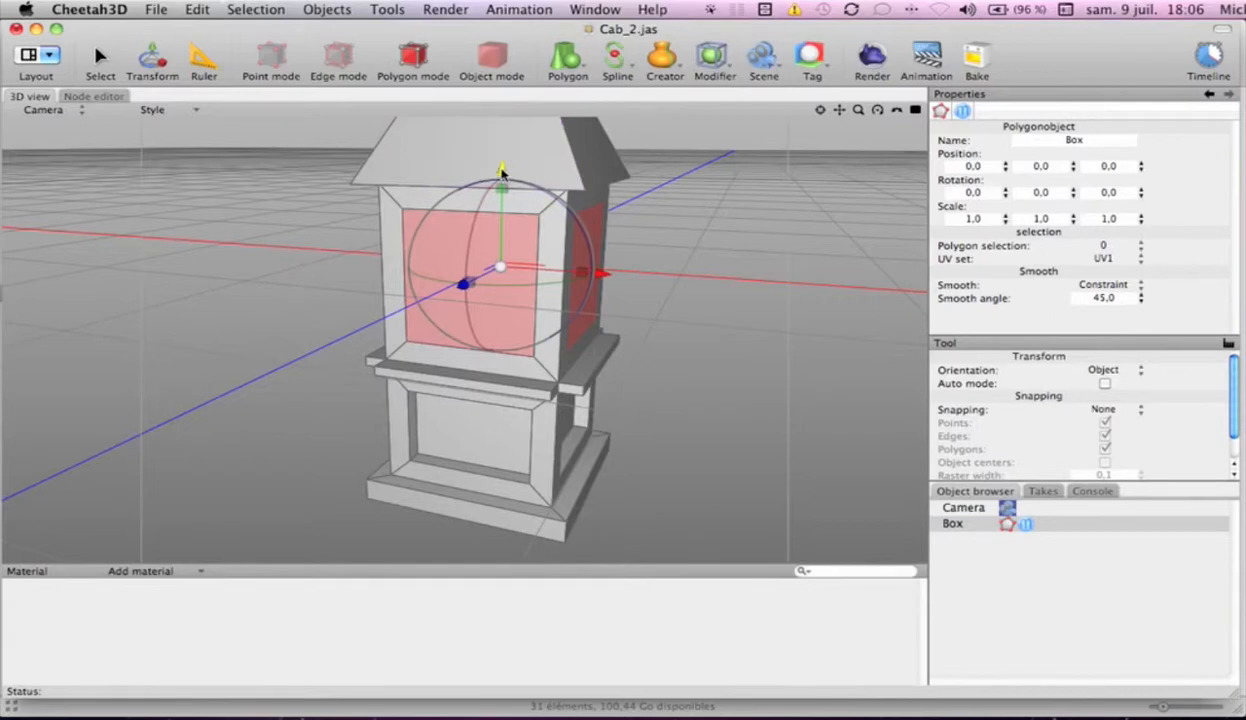
{"action": "left_click_drag", "start_coordinate": [502, 172], "coordinate": [502, 171]}
{"action": "key", "text": "space"}
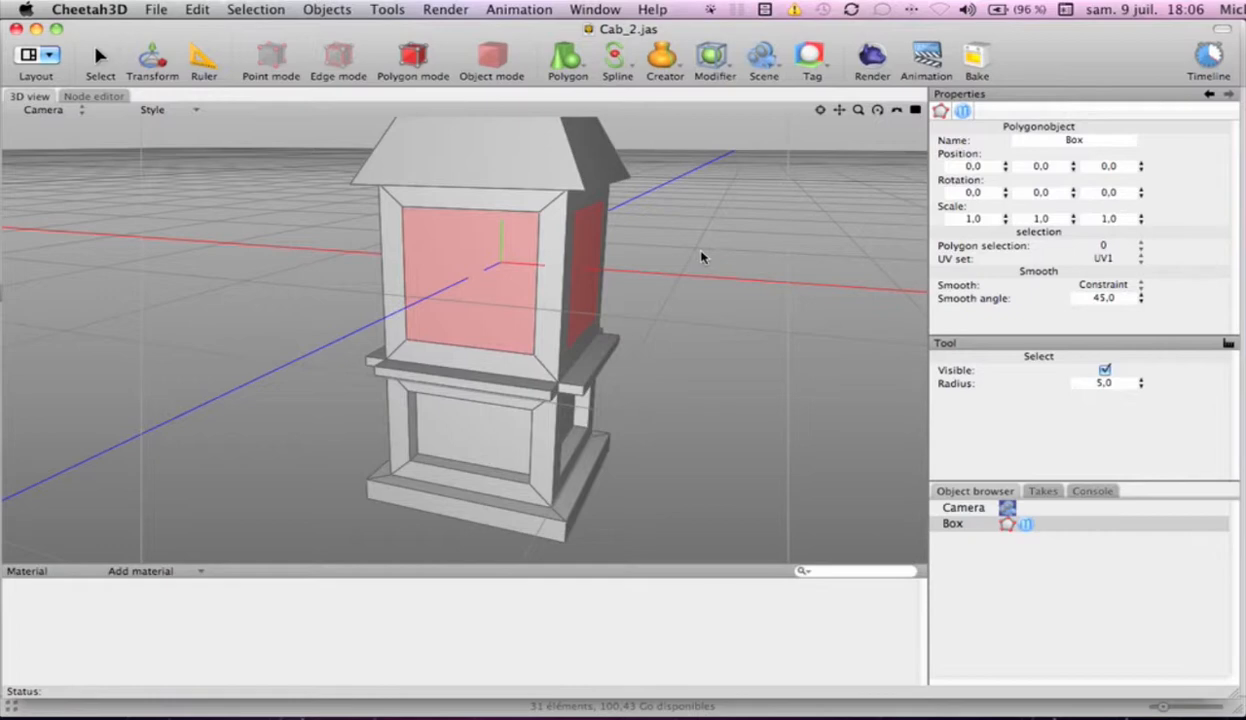
{"action": "left_click", "coordinate": [702, 256], "text": "ctrl"}
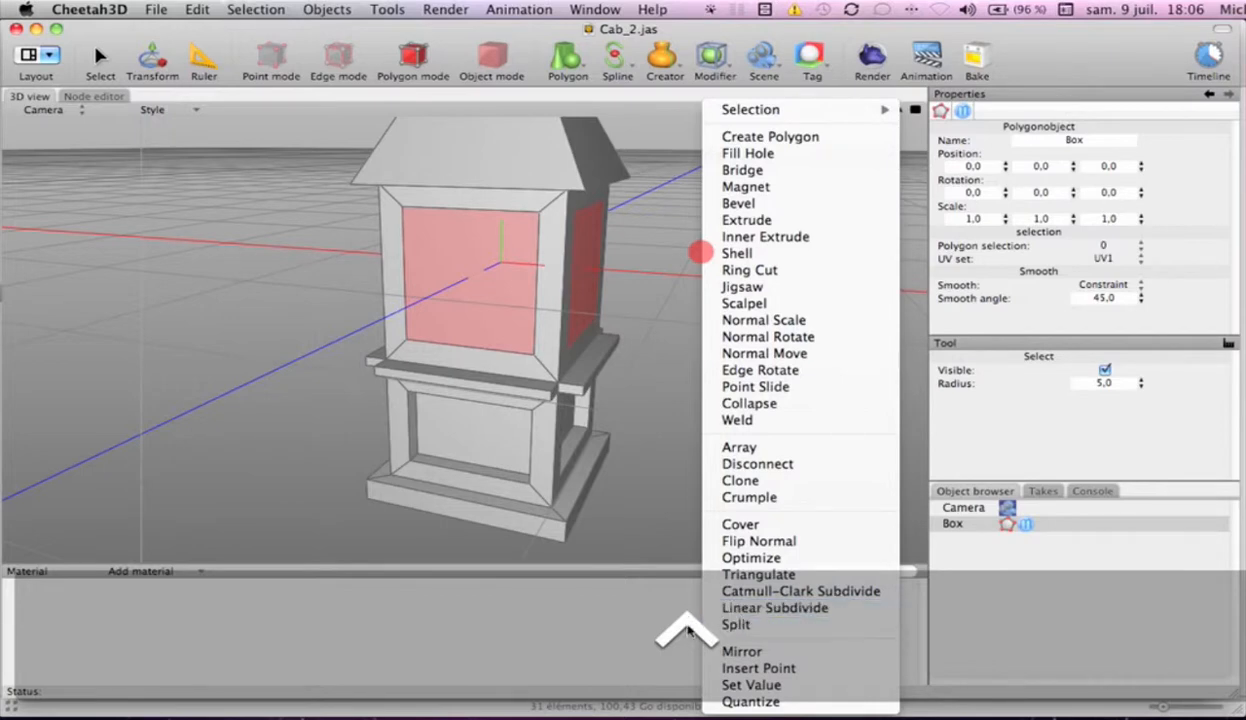
{"action": "left_click", "coordinate": [759, 609]}
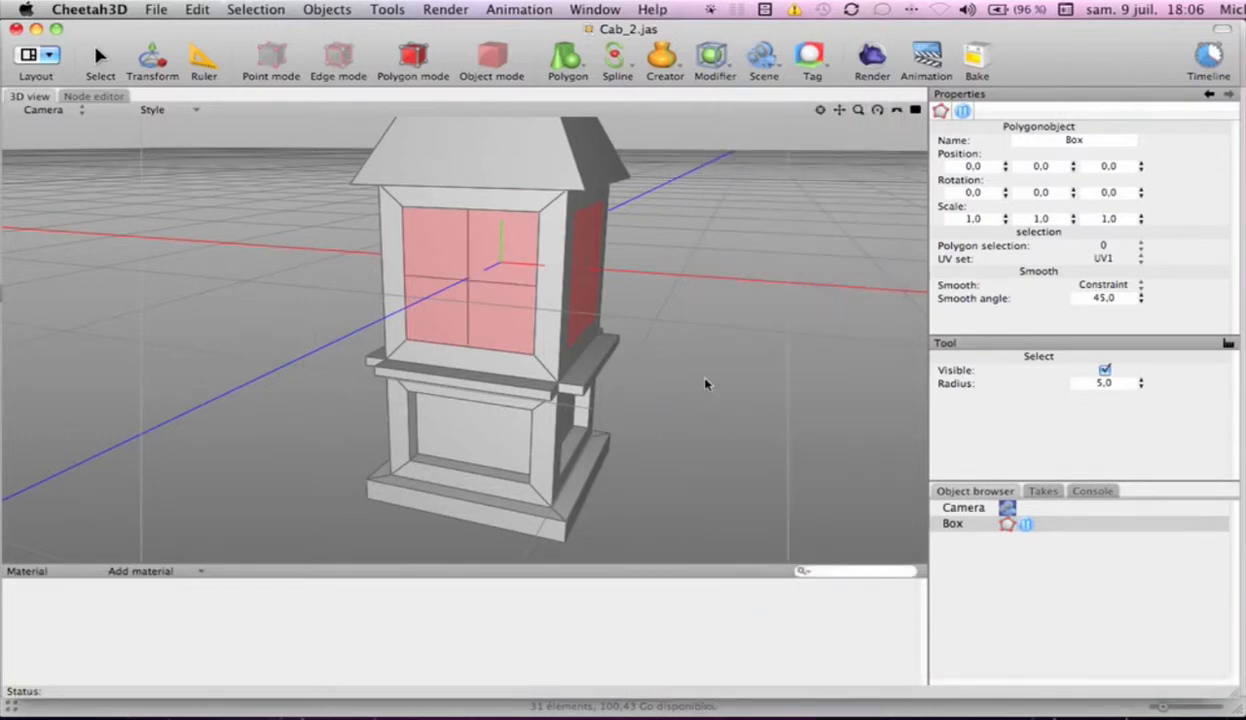
Select the upper and lower left panes of the front face and disconnect them with Preserve group on
{"action": "mouse_move", "coordinate": [710, 370]}
{"action": "left_mouse_down", "text": "alt"}
{"action": "mouse_move", "coordinate": [581, 400]}
{"action": "mouse_move", "coordinate": [363, 395]}
{"action": "mouse_move", "coordinate": [706, 389]}
{"action": "mouse_move", "coordinate": [716, 376]}
{"action": "mouse_move", "coordinate": [703, 383]}
{"action": "left_mouse_up", "text": "alt"}
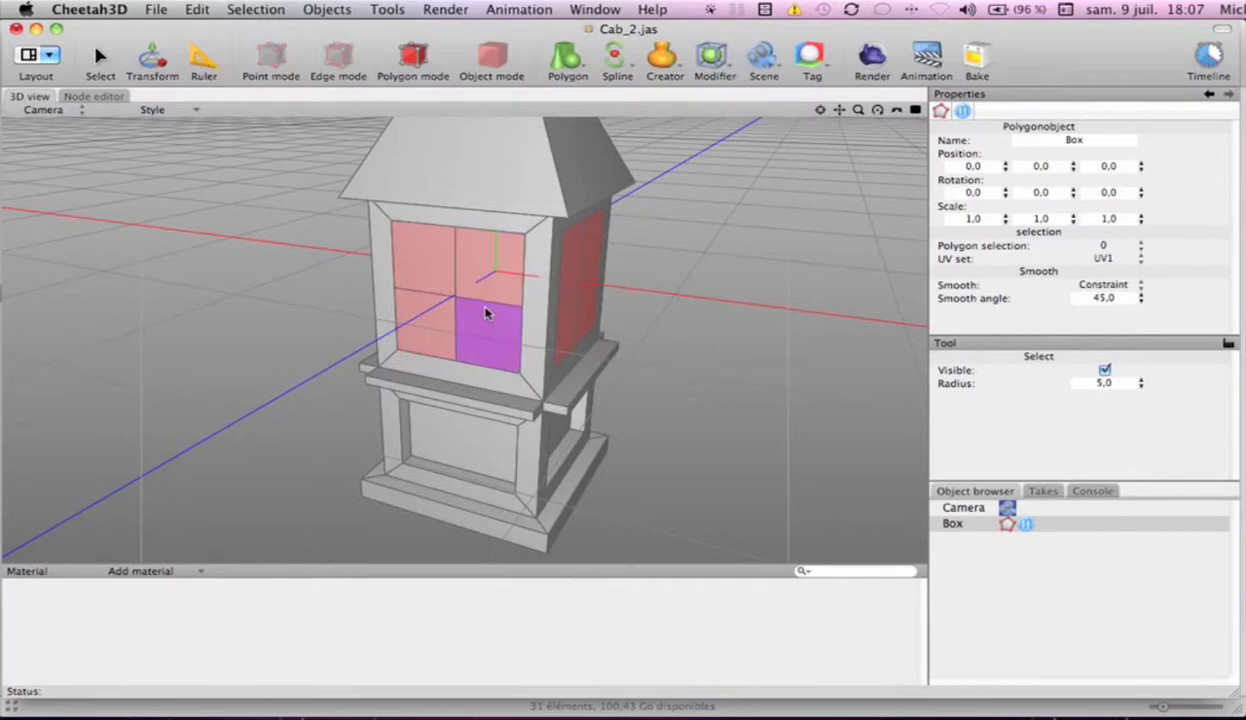
{"action": "left_click", "coordinate": [415, 258]}
{"action": "left_click", "coordinate": [423, 330], "text": "shift"}
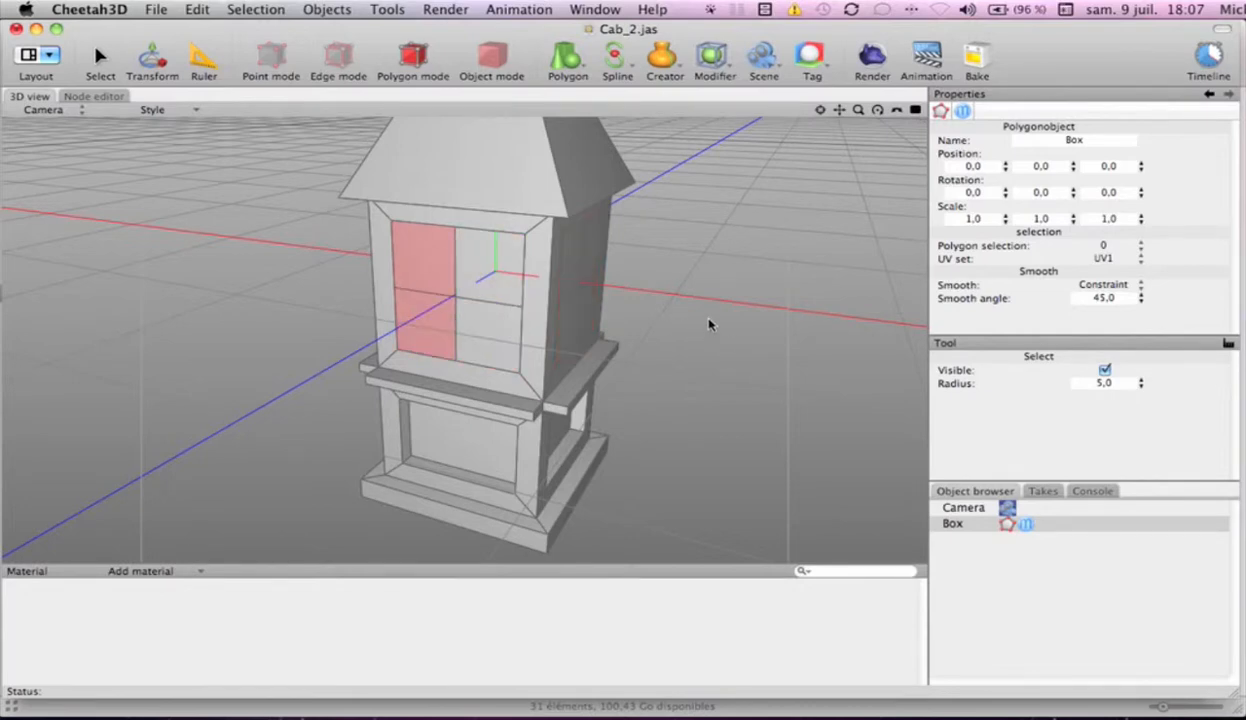
{"action": "right_click", "coordinate": [698, 187]}
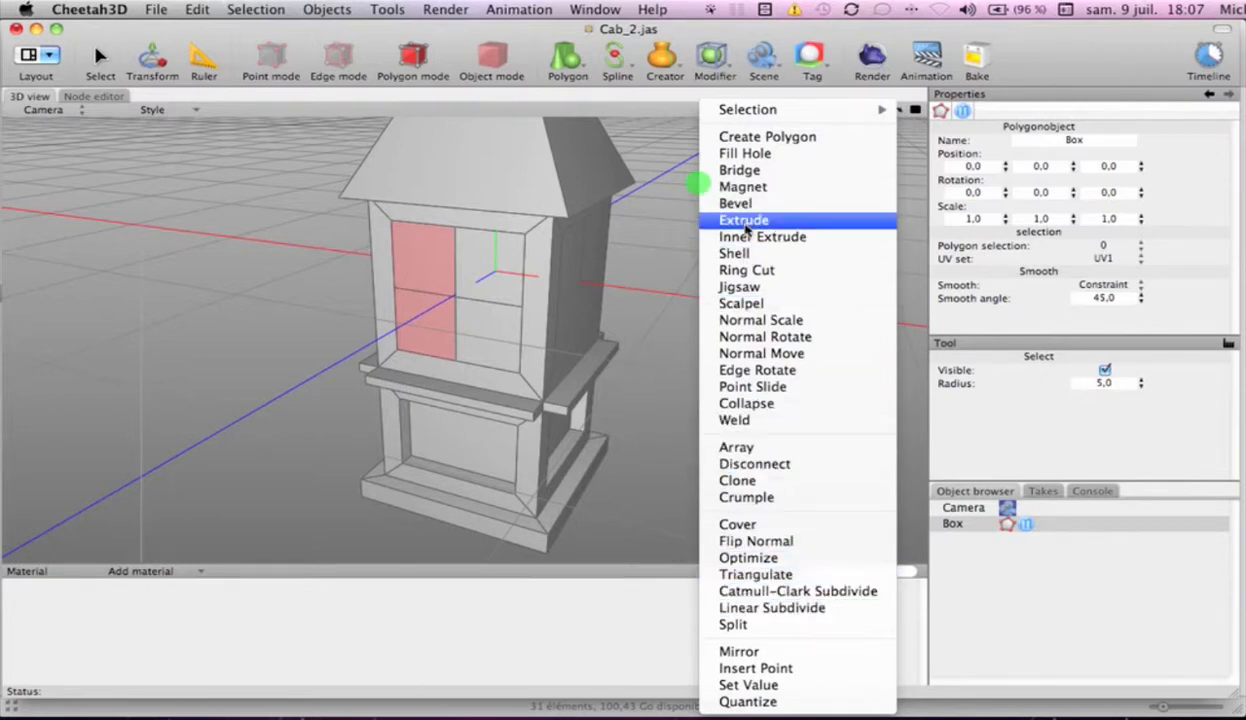
{"action": "left_click", "coordinate": [755, 464]}
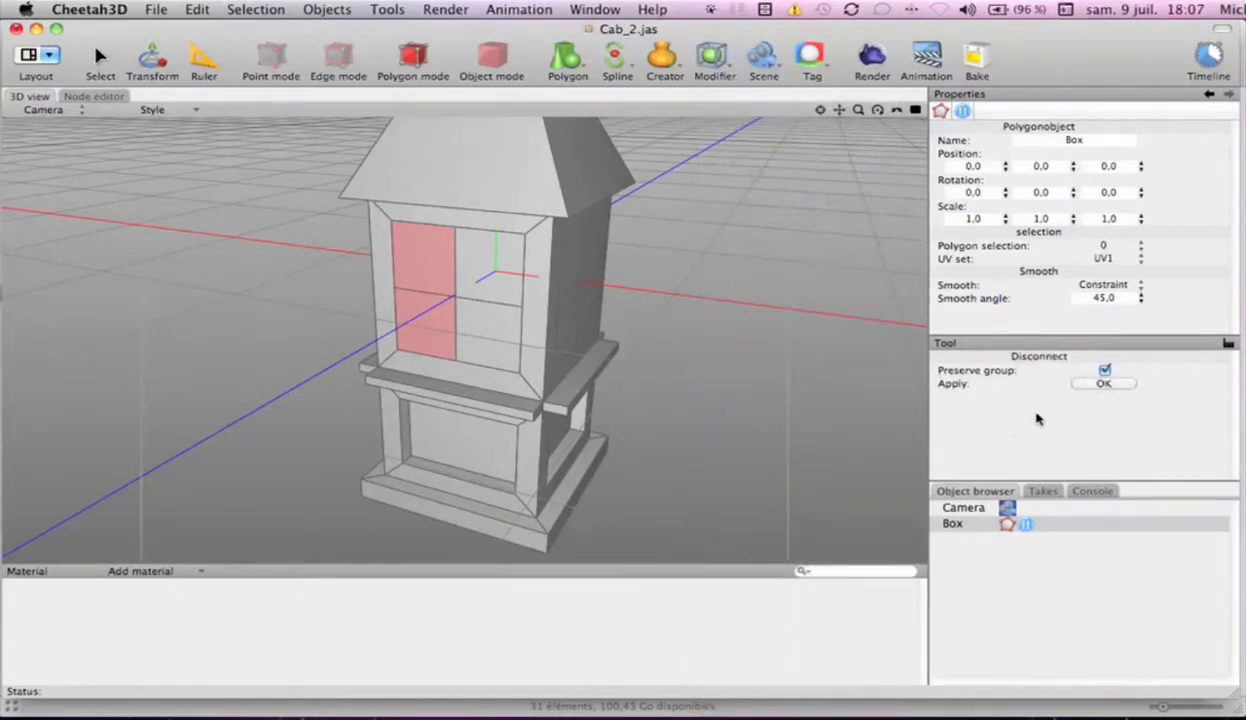
{"action": "left_click", "coordinate": [1103, 385]}
Try pulling the disconnected left panel out of the front face along Z, and undo the move
{"action": "key", "text": "t"}
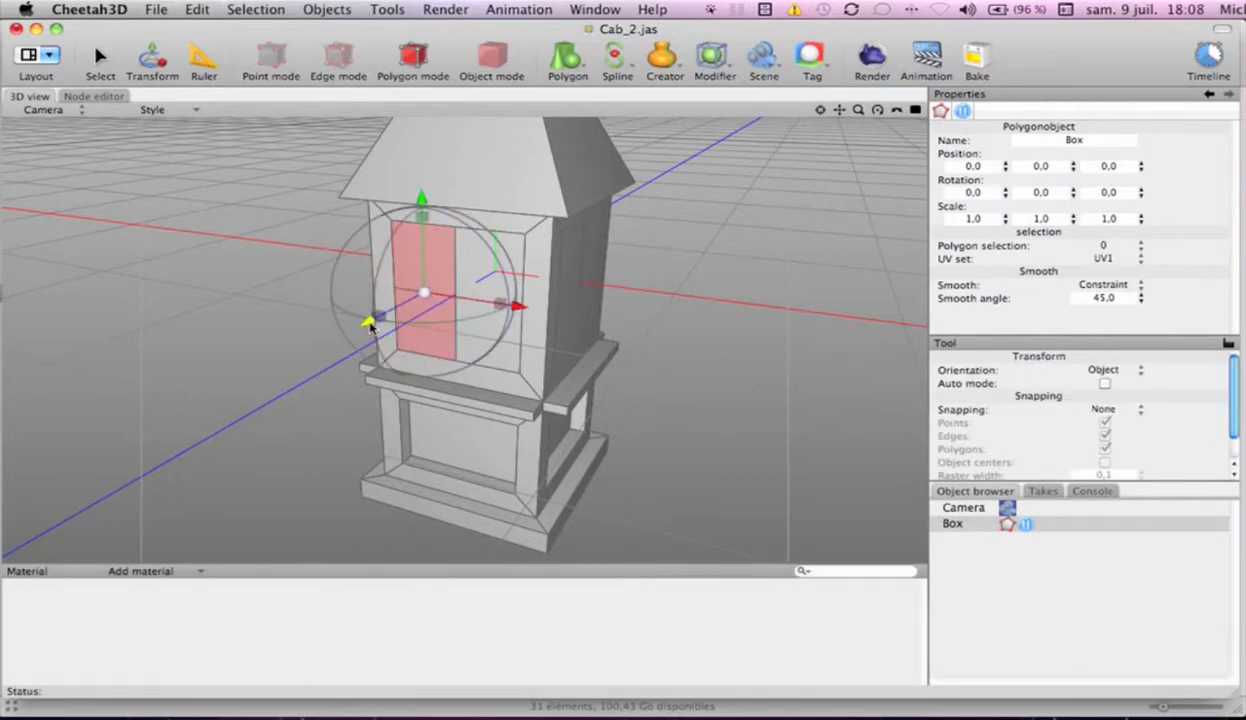
{"action": "left_click_drag", "start_coordinate": [369, 322], "coordinate": [138, 438]}
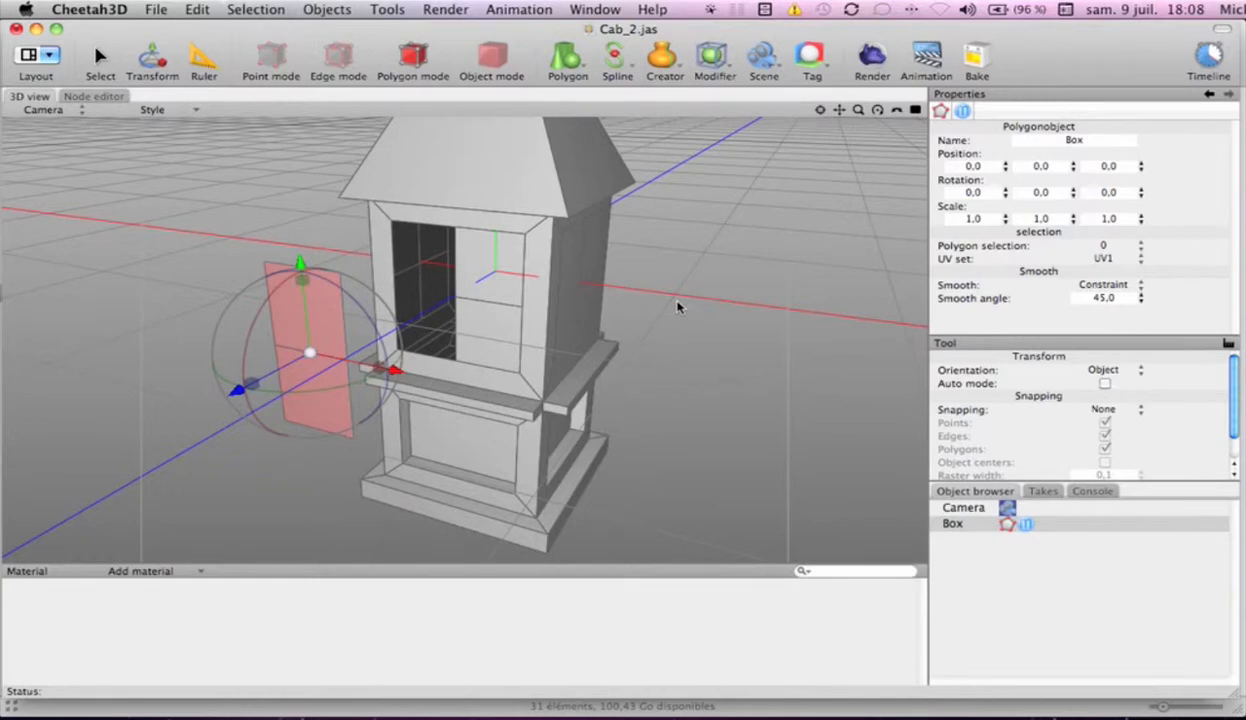
{"action": "key", "text": "super+z"}
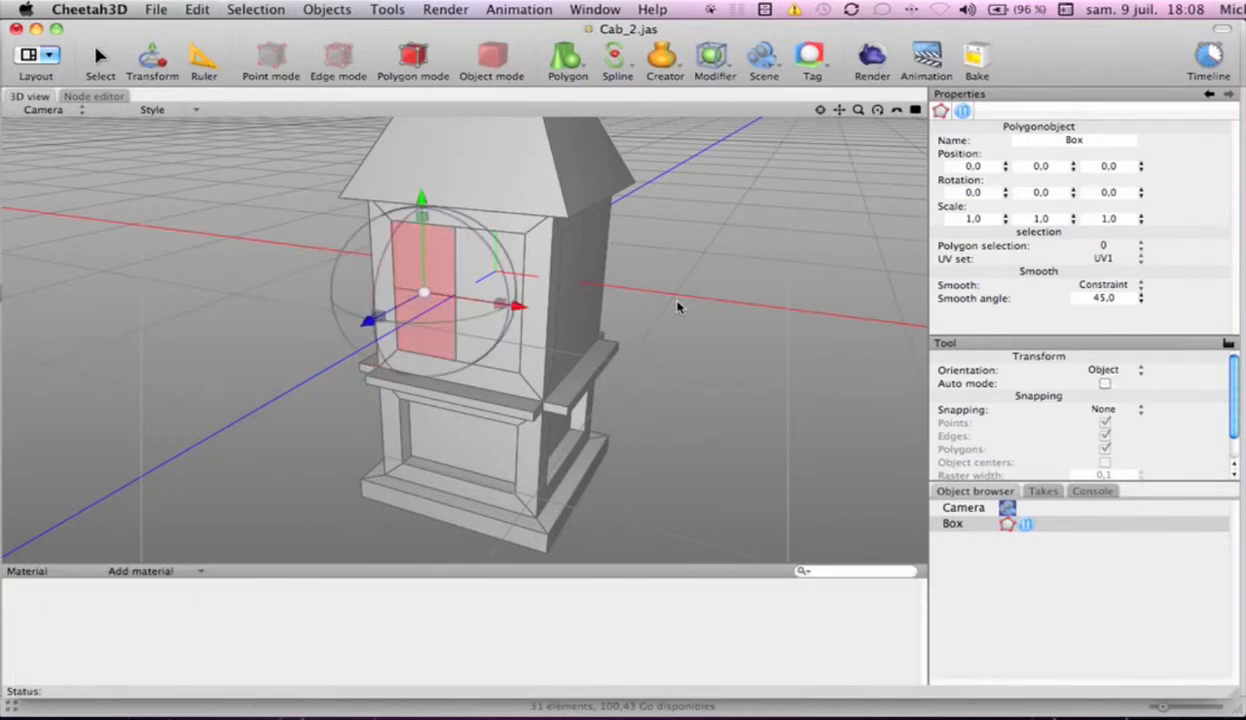
Use Edge Rotate to try swinging the disconnected panel about its outer vertical edge, and undo the rotations
{"action": "key", "text": "s"}
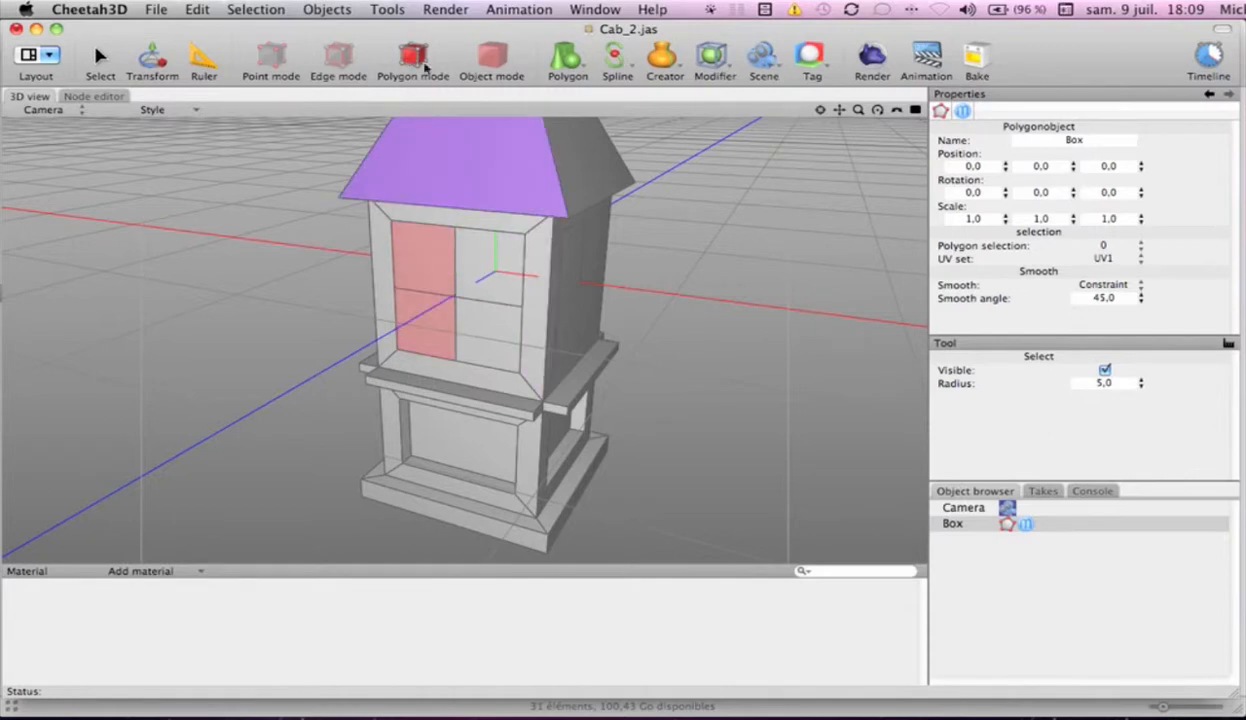
{"action": "right_click", "coordinate": [716, 171]}
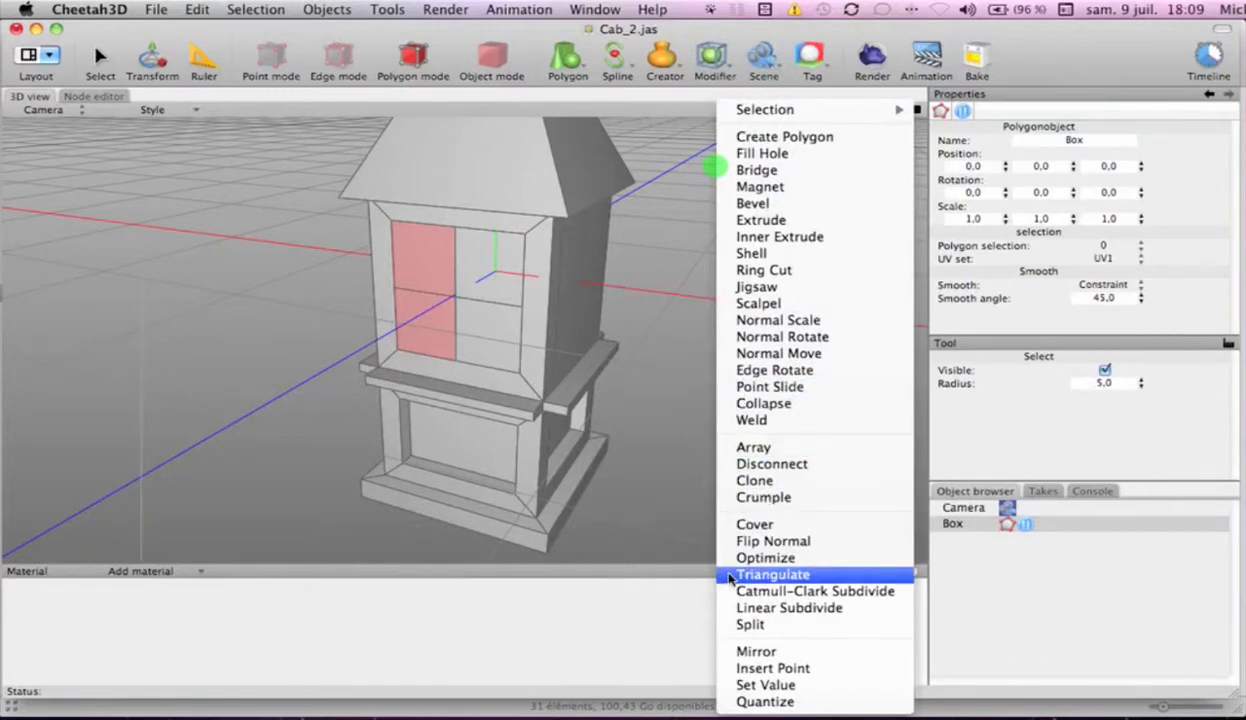
{"action": "left_click", "coordinate": [750, 371]}
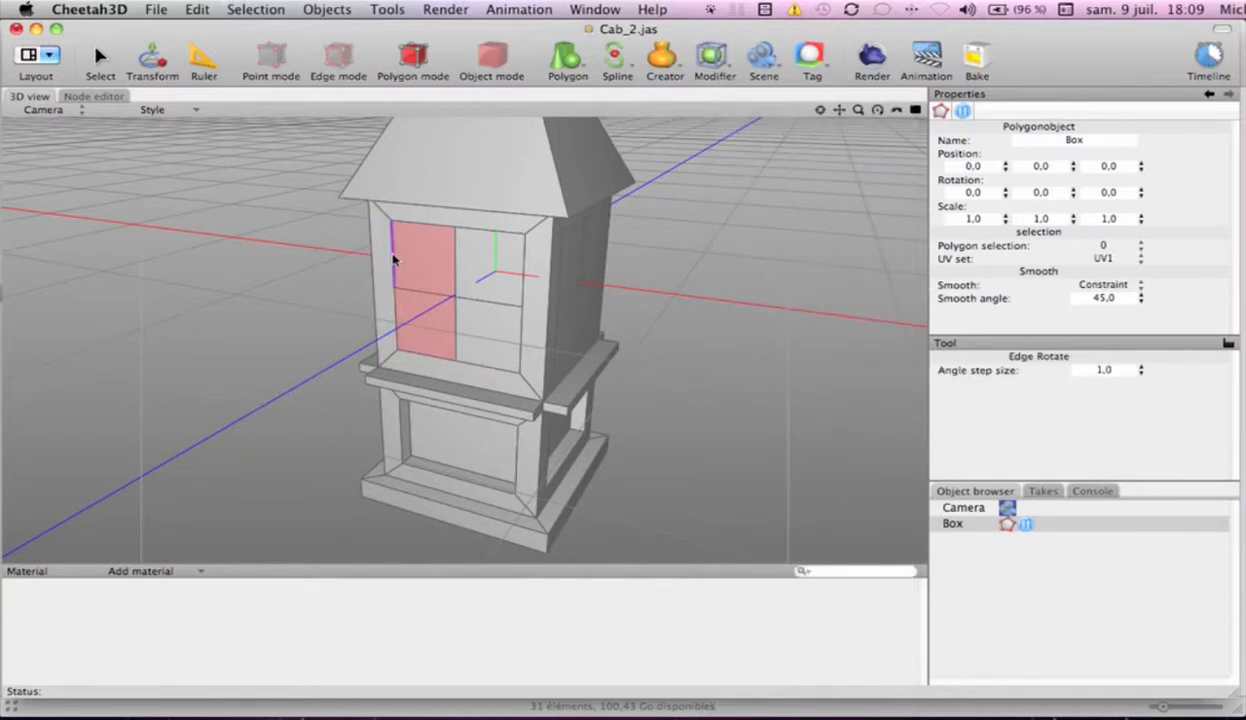
{"action": "left_click_drag", "start_coordinate": [393, 259], "coordinate": [362, 268]}
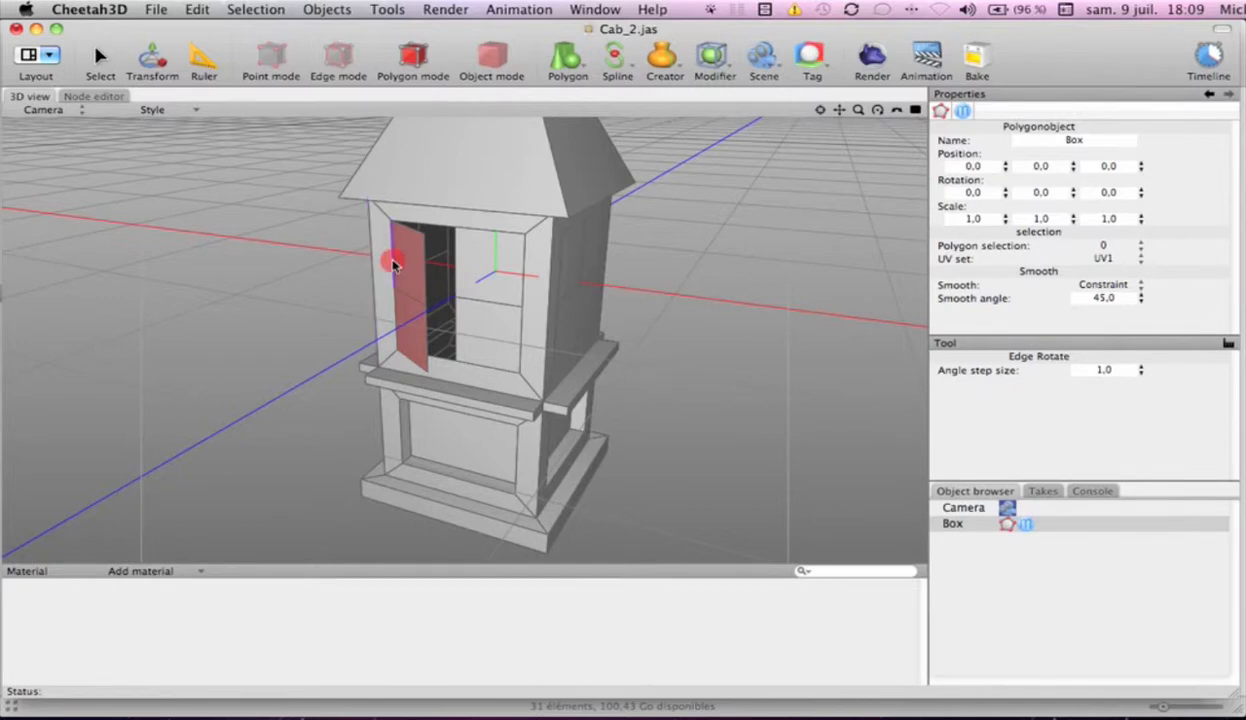
{"action": "left_click_drag", "start_coordinate": [393, 262], "coordinate": [393, 261]}
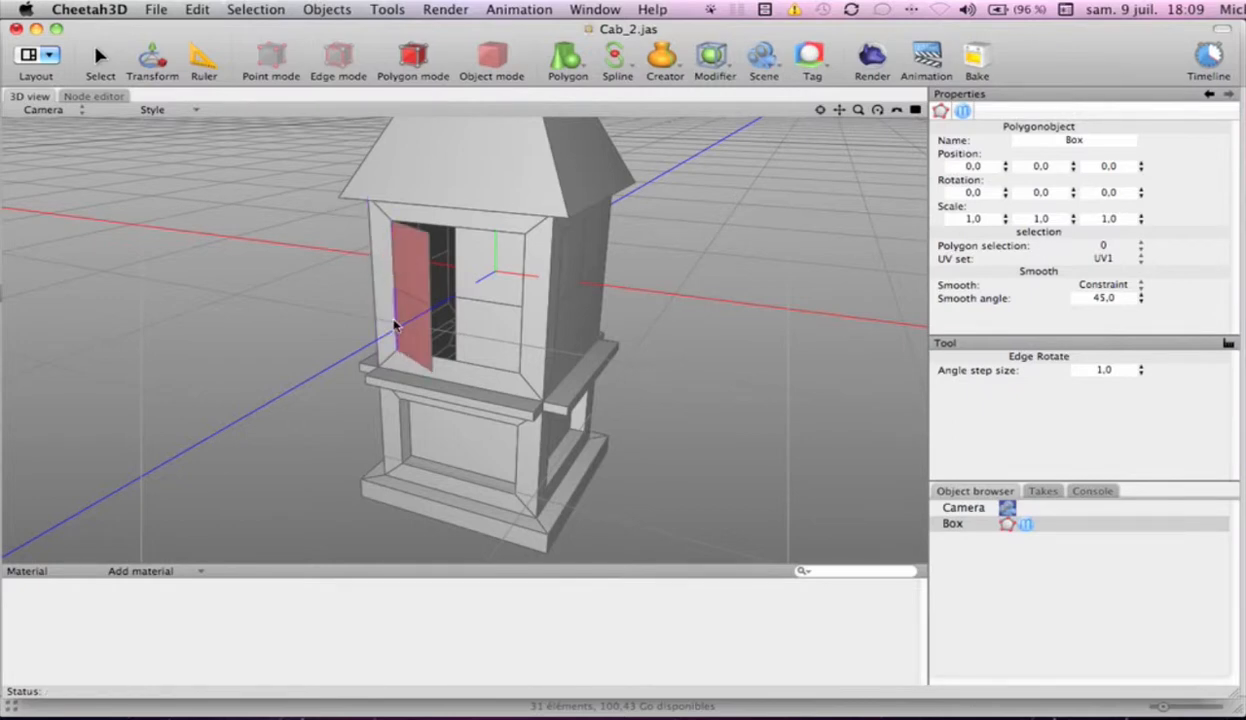
{"action": "left_click_drag", "start_coordinate": [394, 325], "coordinate": [360, 315]}
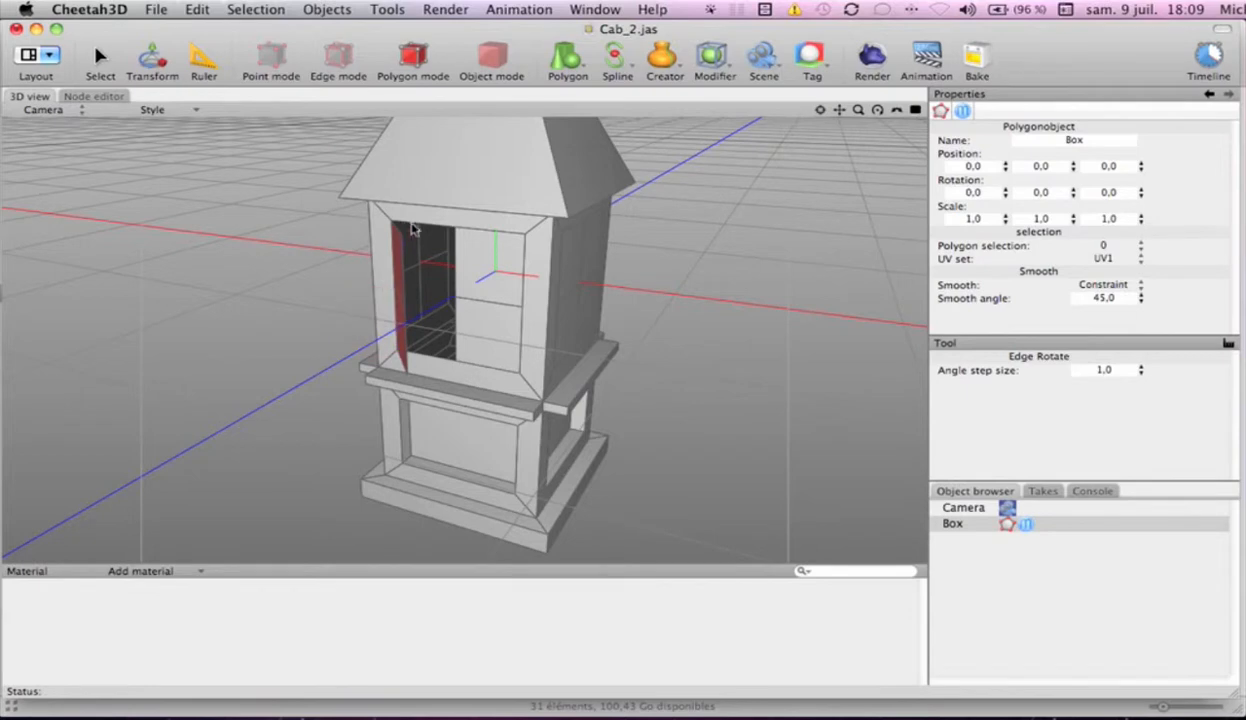
{"action": "key", "text": "super+z"}
{"action": "key", "text": "super+z"}
{"action": "key", "text": "super+z"}
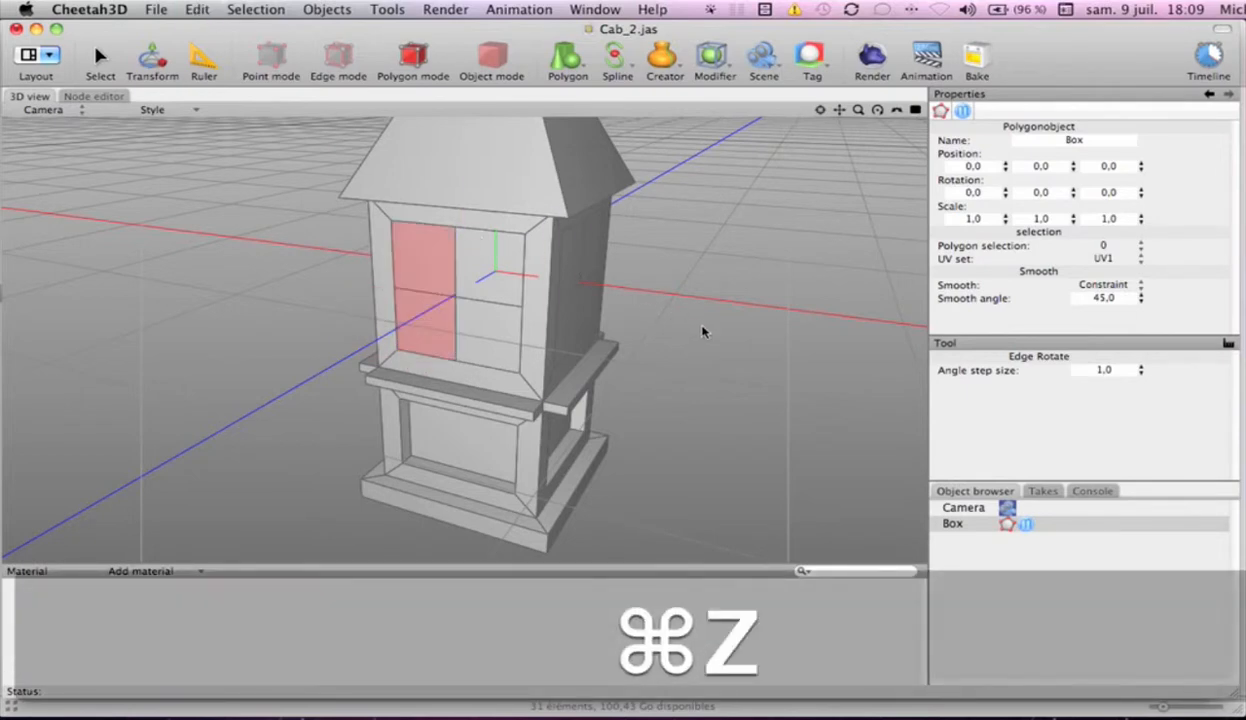
Try rotating the panel about its top edge and about the body's front corner edge, undoing each rotation
{"action": "left_click_drag", "start_coordinate": [421, 226], "coordinate": [480, 221]}
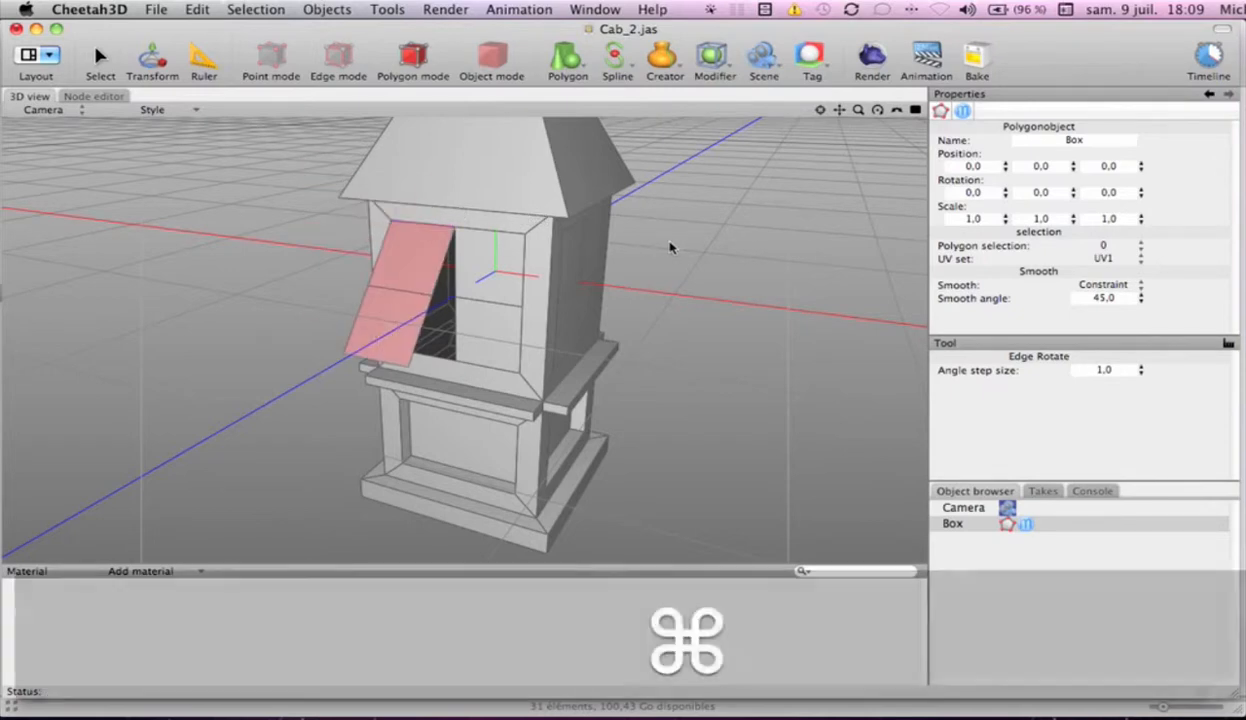
{"action": "key", "text": "super+z"}
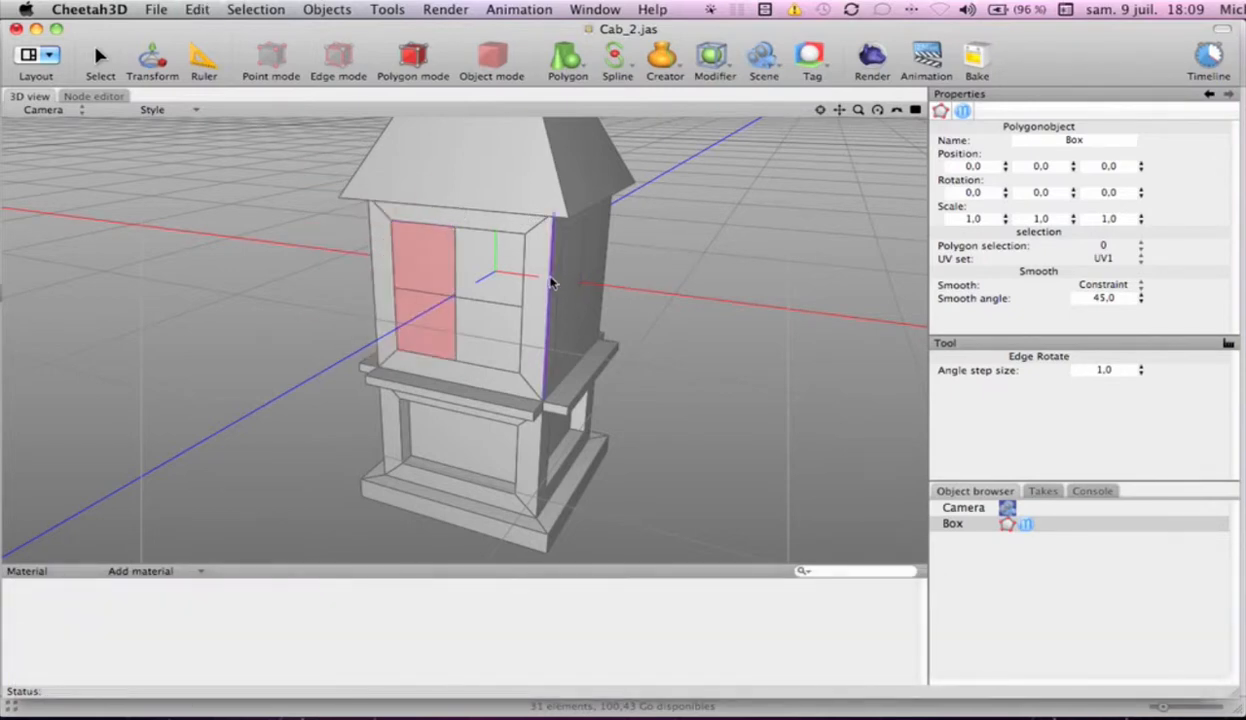
{"action": "left_click_drag", "start_coordinate": [551, 283], "coordinate": [605, 288]}
{"action": "key", "text": "super+z"}
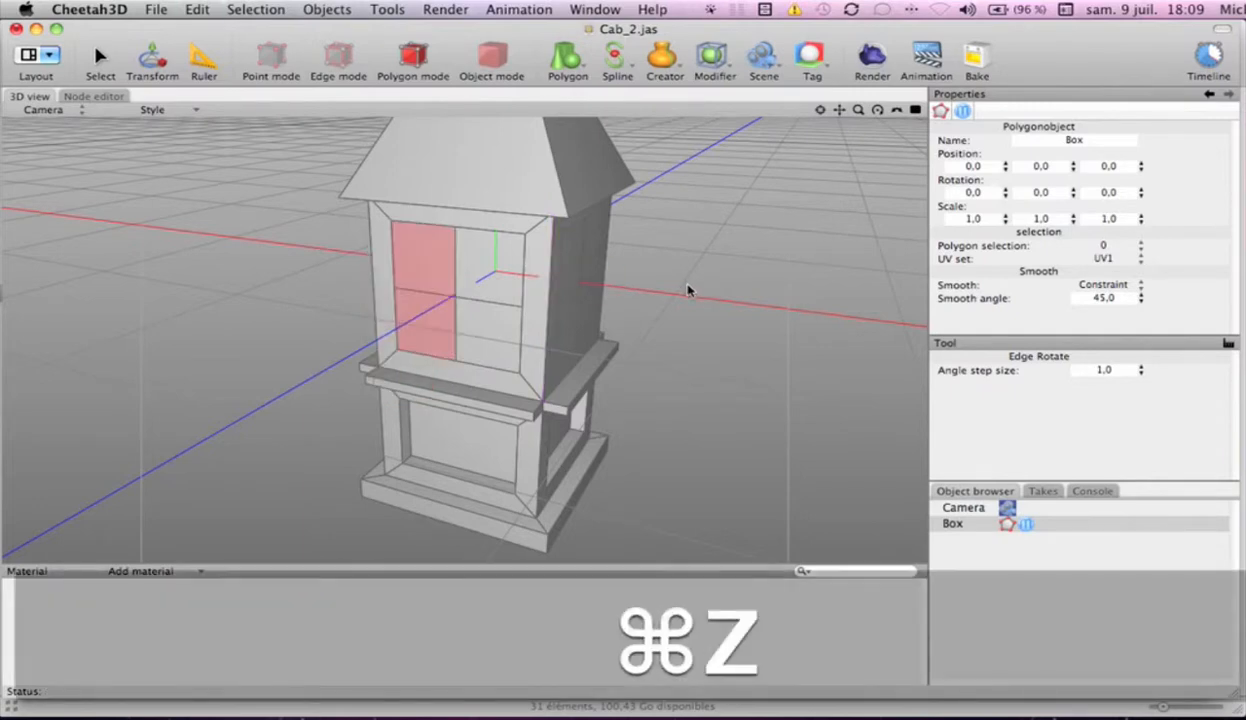
Swing the left panel open like a door about its outer vertical edge with Edge Rotate, keeping it selected
{"action": "left_click_drag", "start_coordinate": [395, 264], "coordinate": [358, 265]}
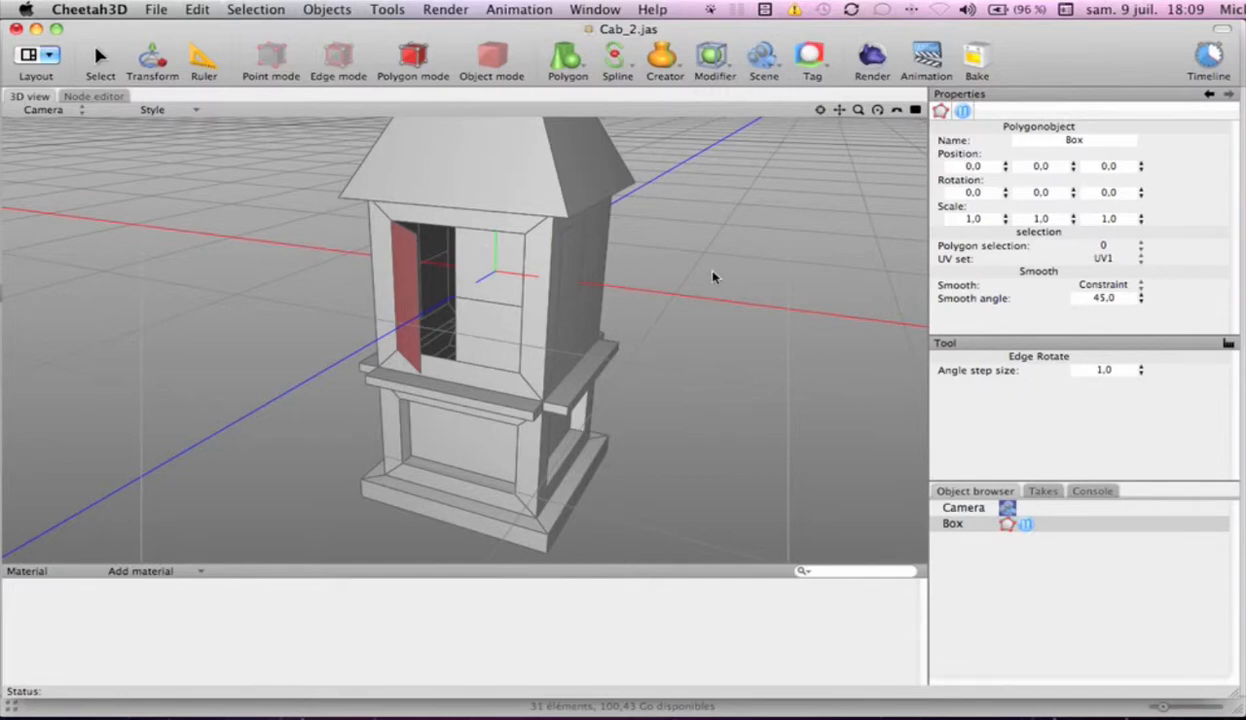
{"action": "key", "text": "s"}
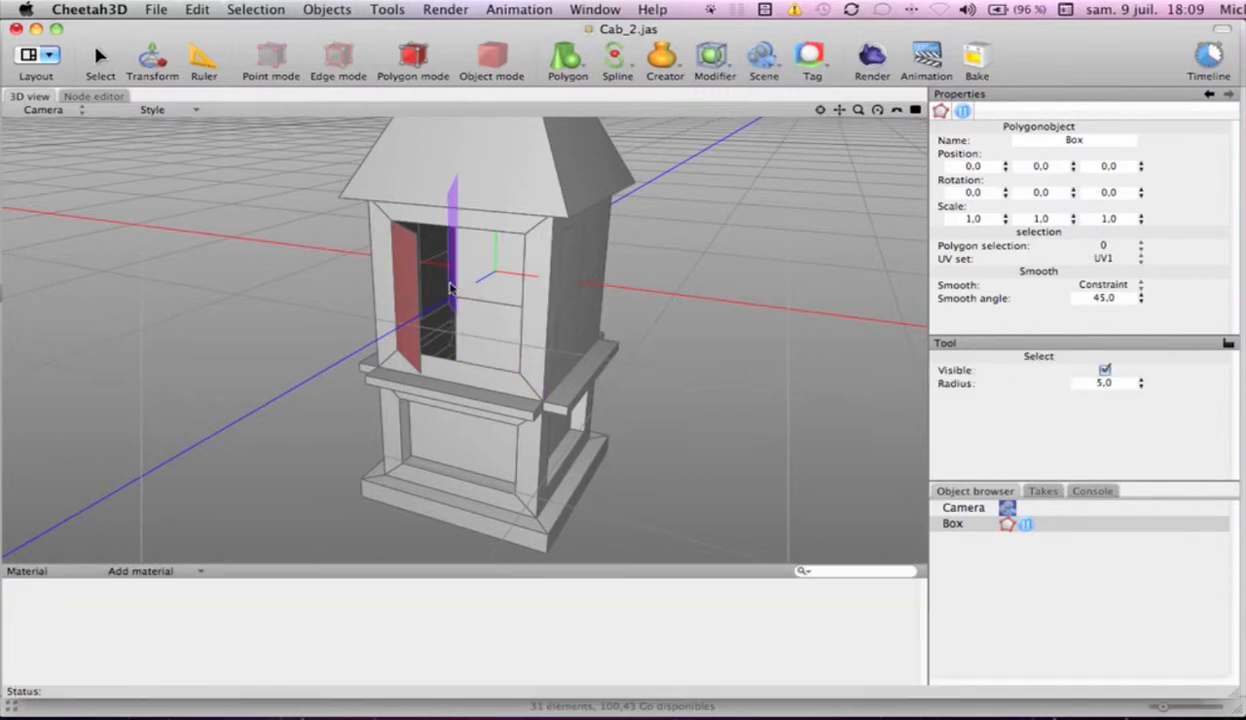
{"action": "left_click", "coordinate": [405, 275]}
{"action": "left_click", "coordinate": [707, 325]}
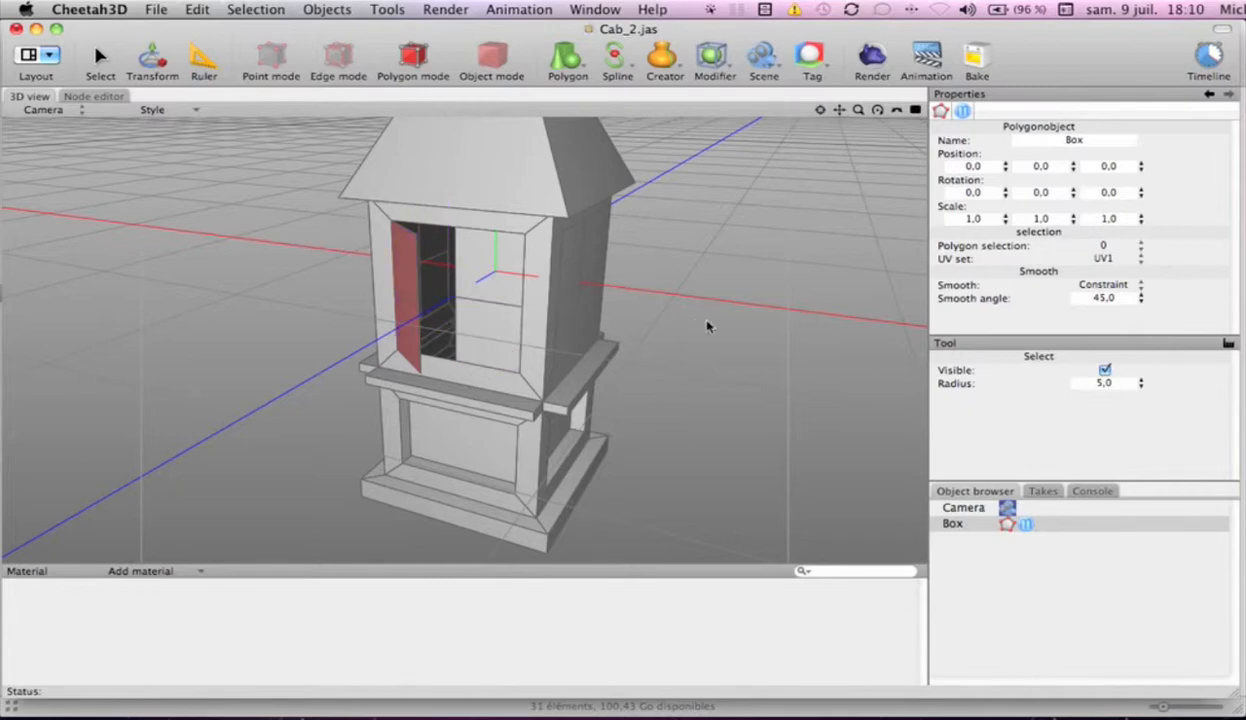
Try Shell on the open left panel with Inside off, undo it, and thicken the panel by about 0.05 with Inside on
{"action": "right_click", "coordinate": [706, 266]}
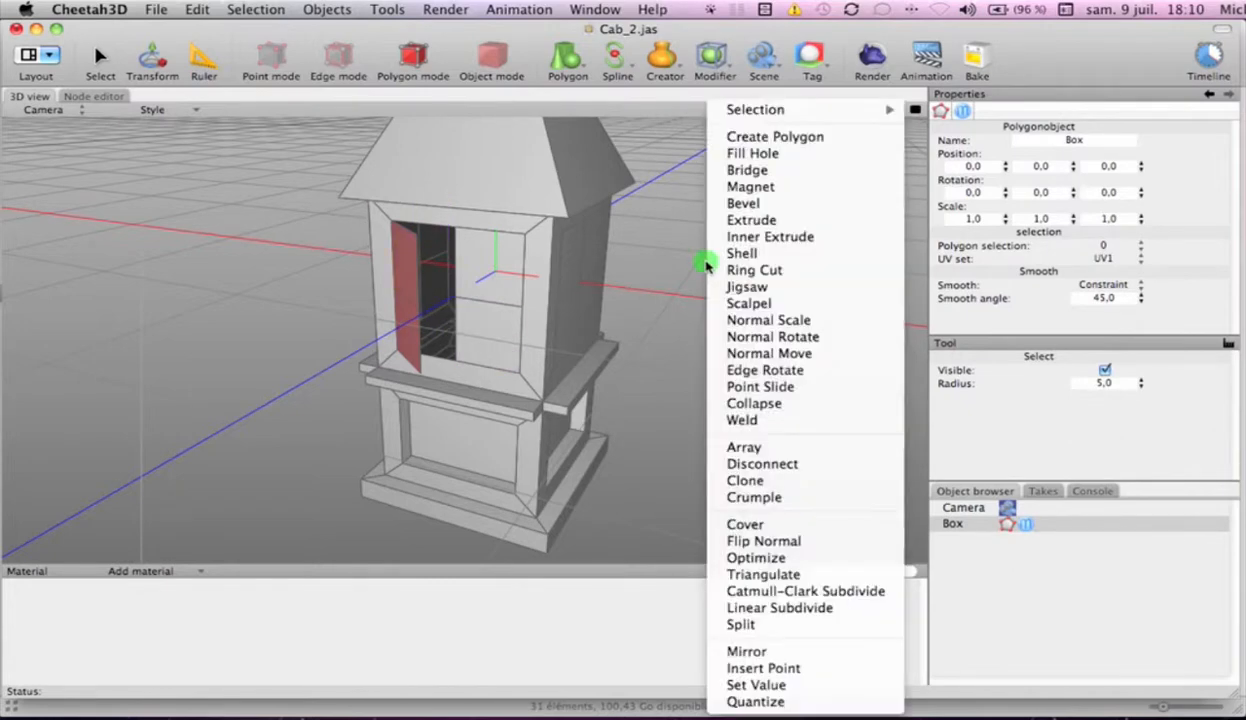
{"action": "left_click", "coordinate": [771, 256]}
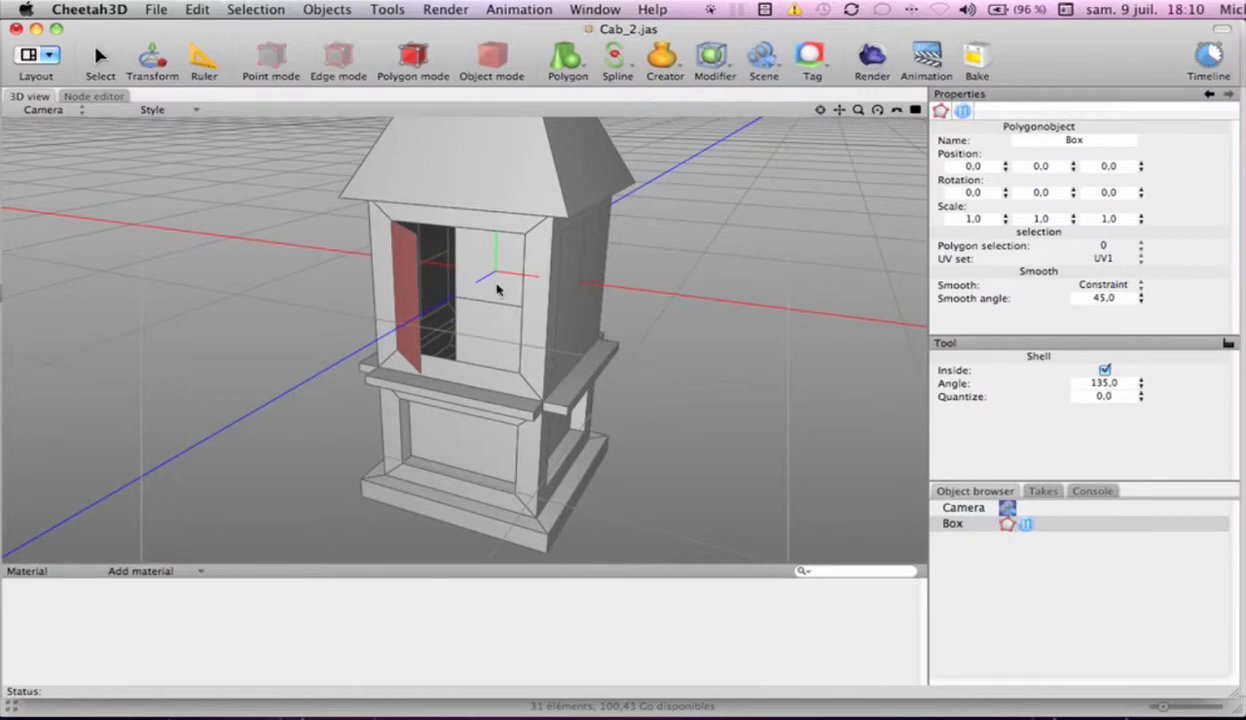
{"action": "left_click", "coordinate": [1104, 370]}
{"action": "left_click_drag", "start_coordinate": [726, 369], "coordinate": [836, 375]}
{"action": "key", "text": "super+z"}
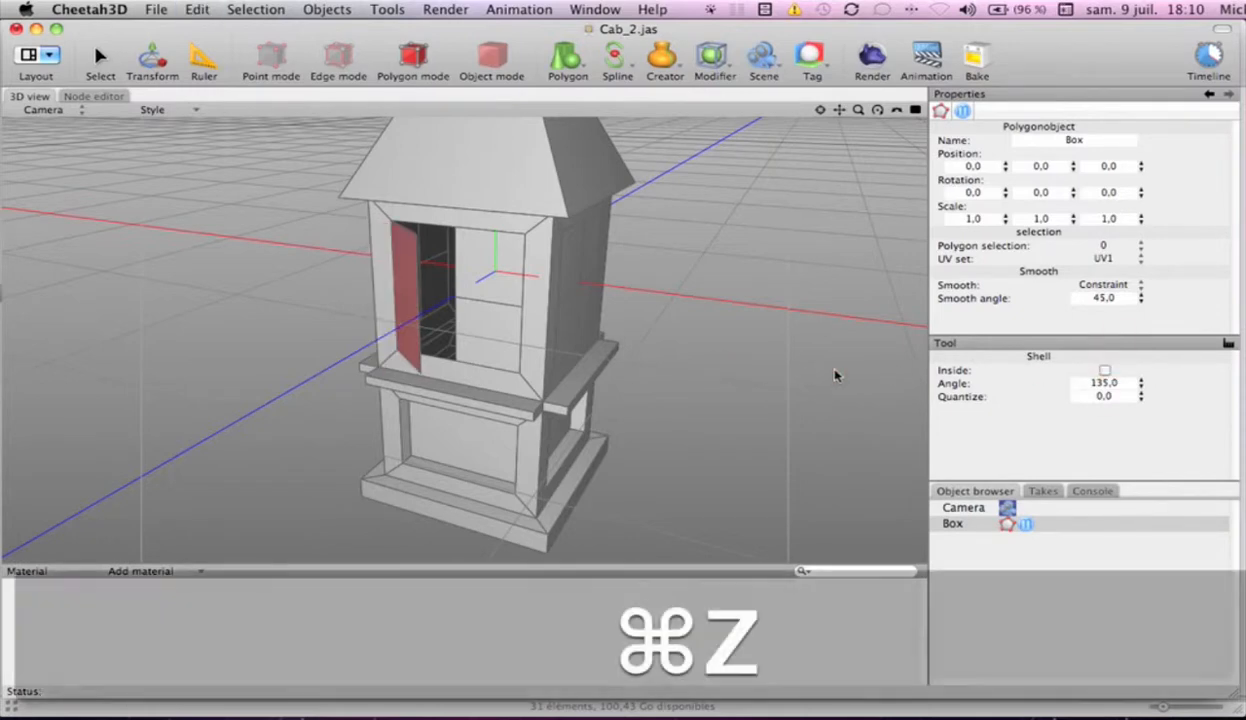
{"action": "left_click", "coordinate": [1104, 370]}
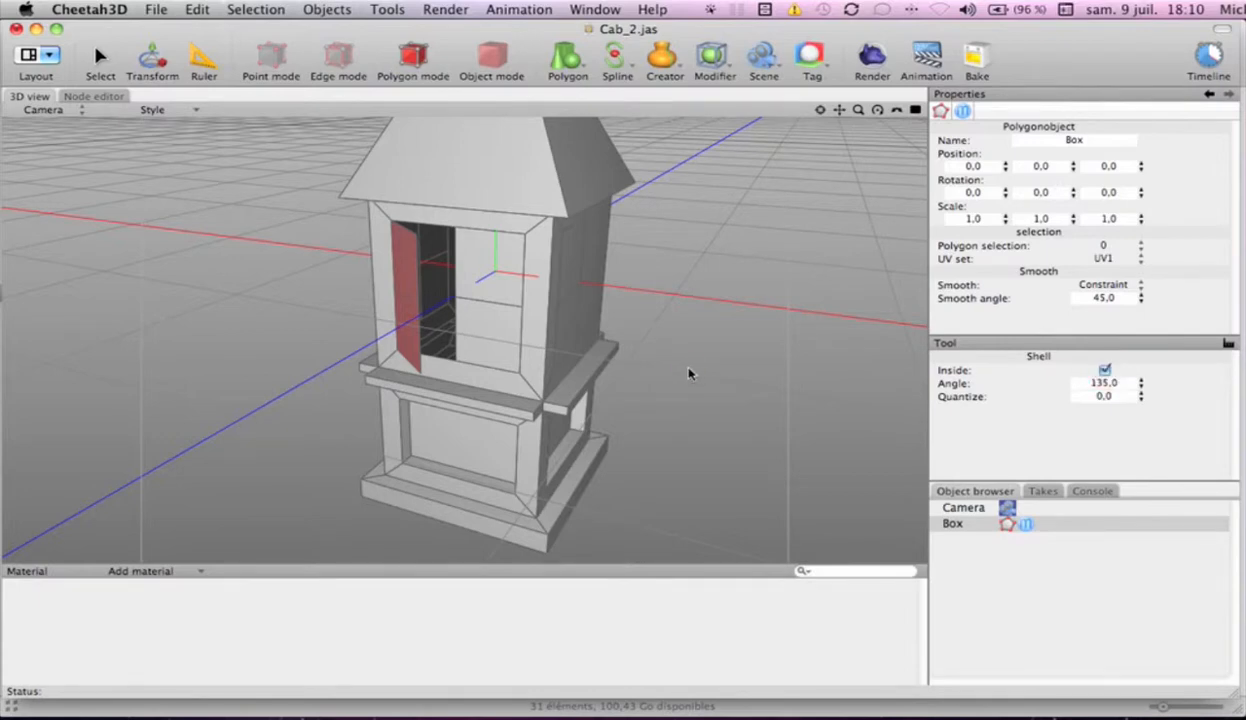
{"action": "left_click_drag", "start_coordinate": [689, 370], "coordinate": [698, 372]}
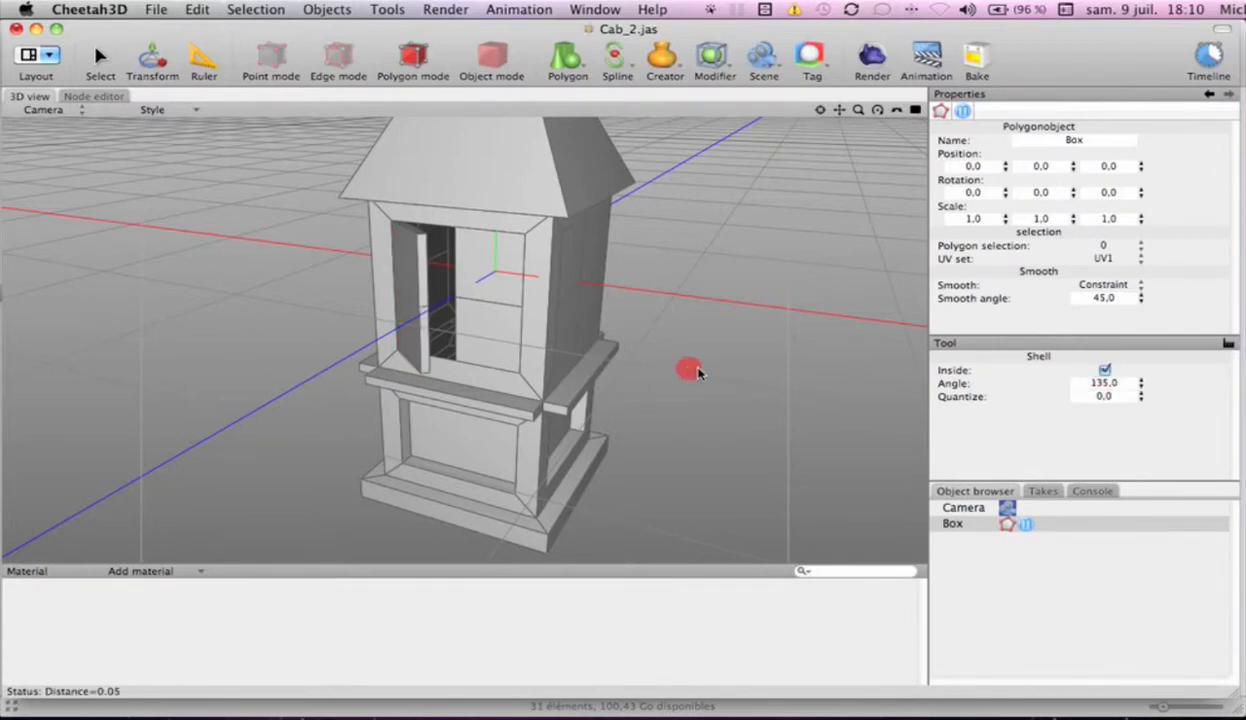
{"action": "left_click_drag", "start_coordinate": [698, 372], "coordinate": [700, 368]}
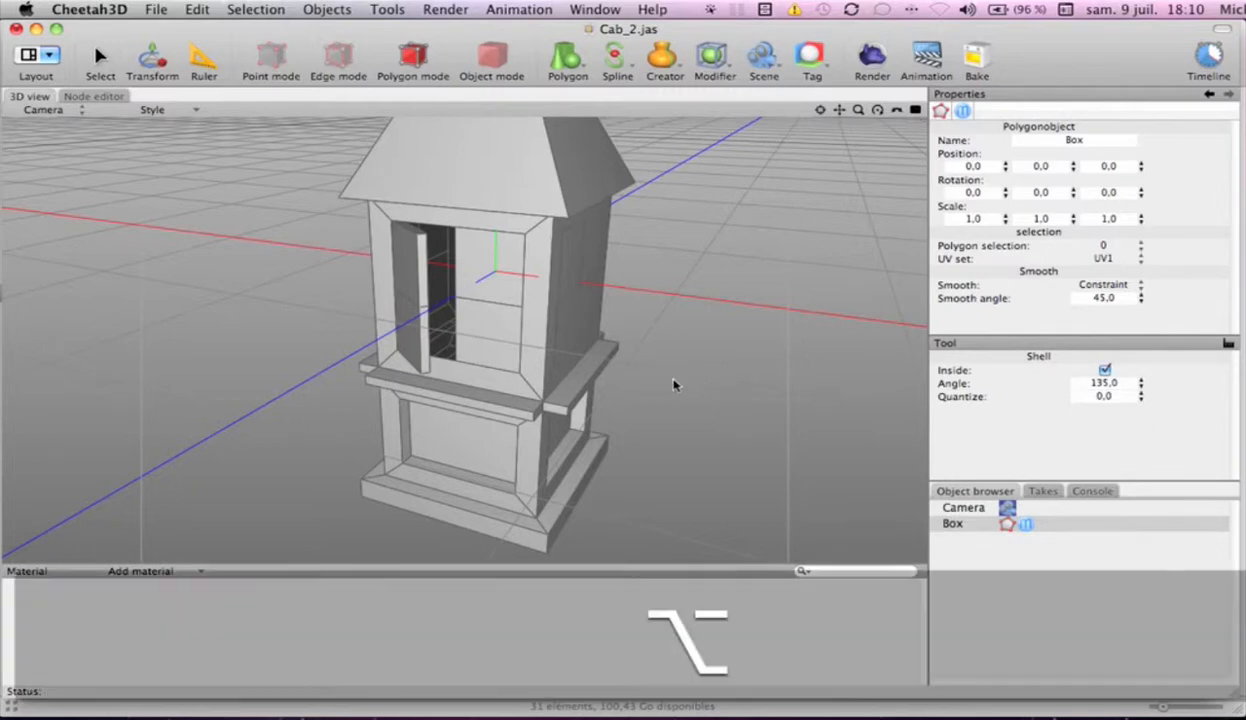
{"action": "mouse_move", "coordinate": [668, 380]}
{"action": "left_mouse_down", "text": "alt"}
{"action": "mouse_move", "coordinate": [773, 389]}
{"action": "mouse_move", "coordinate": [772, 458]}
{"action": "mouse_move", "coordinate": [695, 439]}
{"action": "mouse_move", "coordinate": [660, 372]}
{"action": "mouse_move", "coordinate": [690, 318]}
{"action": "mouse_move", "coordinate": [704, 409]}
{"action": "mouse_move", "coordinate": [671, 380]}
{"action": "left_mouse_up", "text": "alt"}
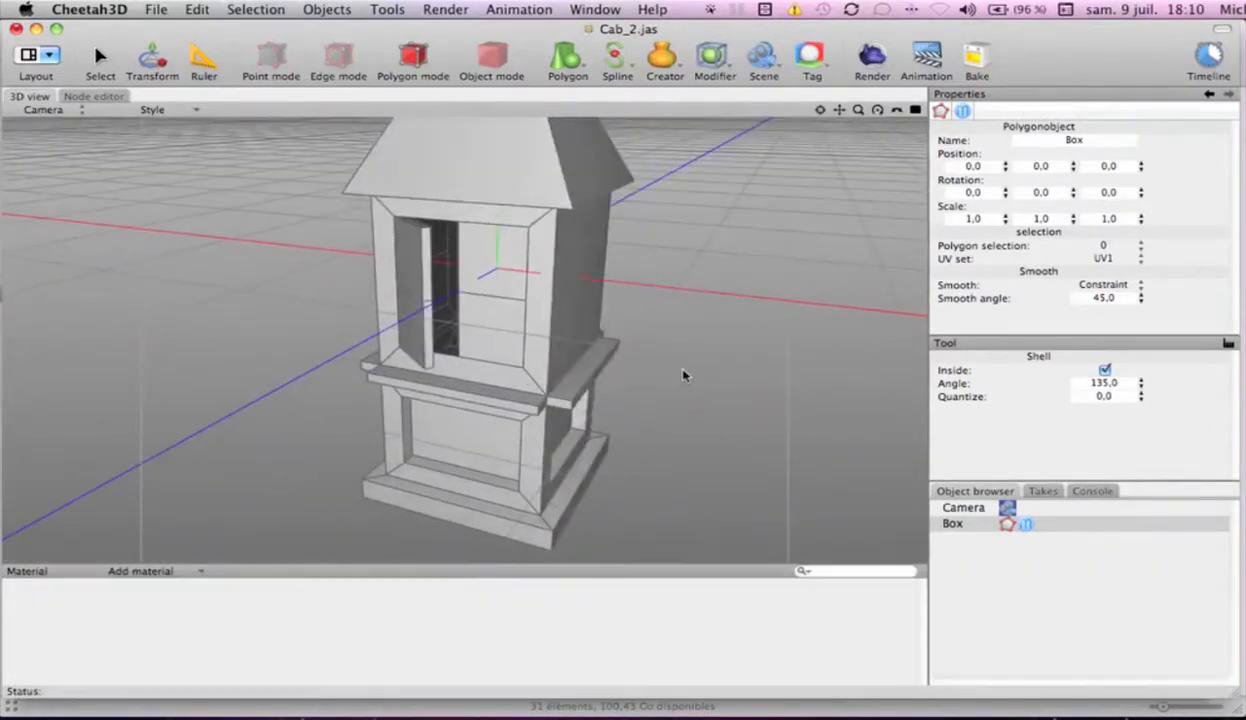
Disconnect the two right-hand faces of the front window from the body, with Preserve group on
{"action": "key", "text": "s"}
{"action": "left_click_drag", "start_coordinate": [483, 260], "coordinate": [484, 337]}
{"action": "right_click", "coordinate": [679, 303]}
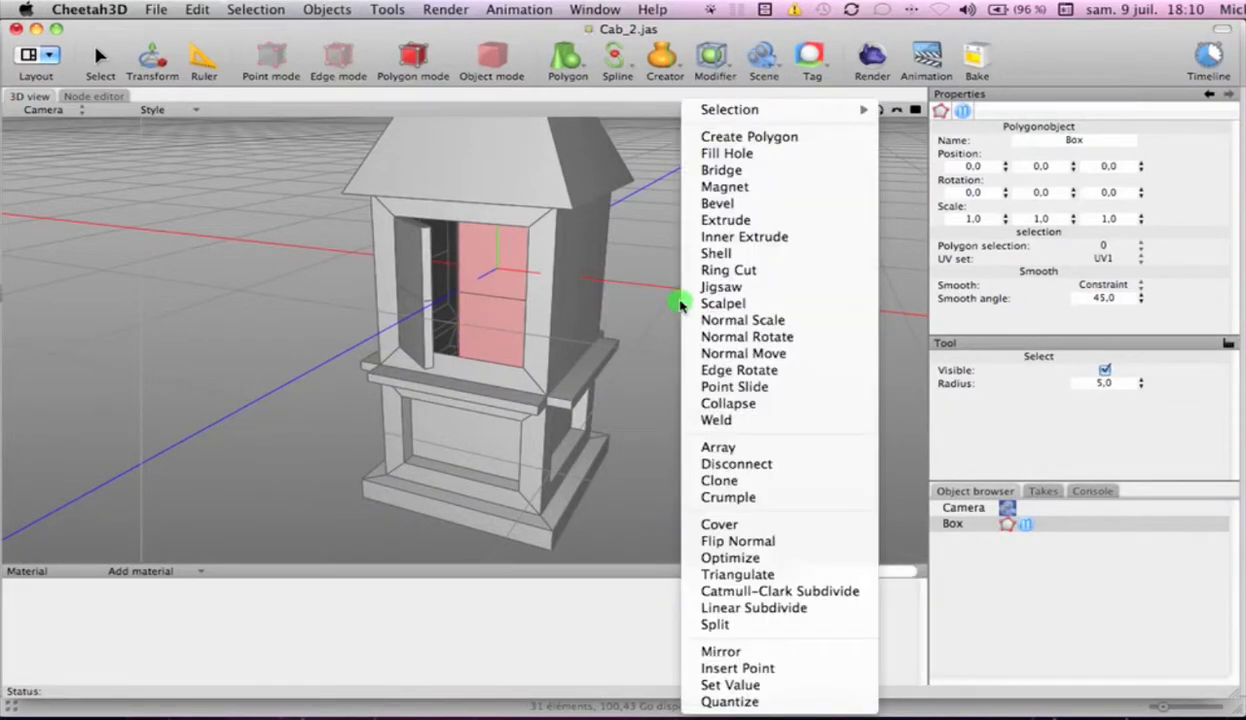
{"action": "left_click", "coordinate": [737, 468]}
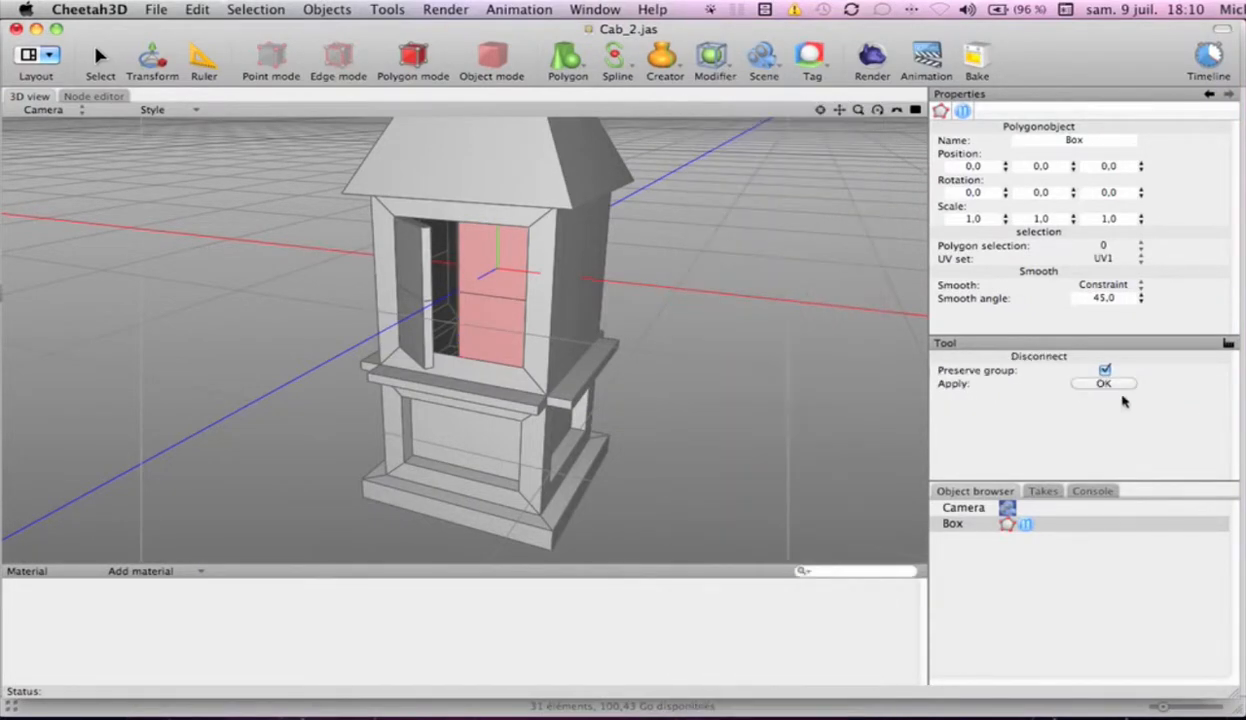
{"action": "left_click", "coordinate": [1107, 384]}
Swing the disconnected right panel open like a door about its outer vertical edge with Edge Rotate
{"action": "right_click", "coordinate": [669, 297]}
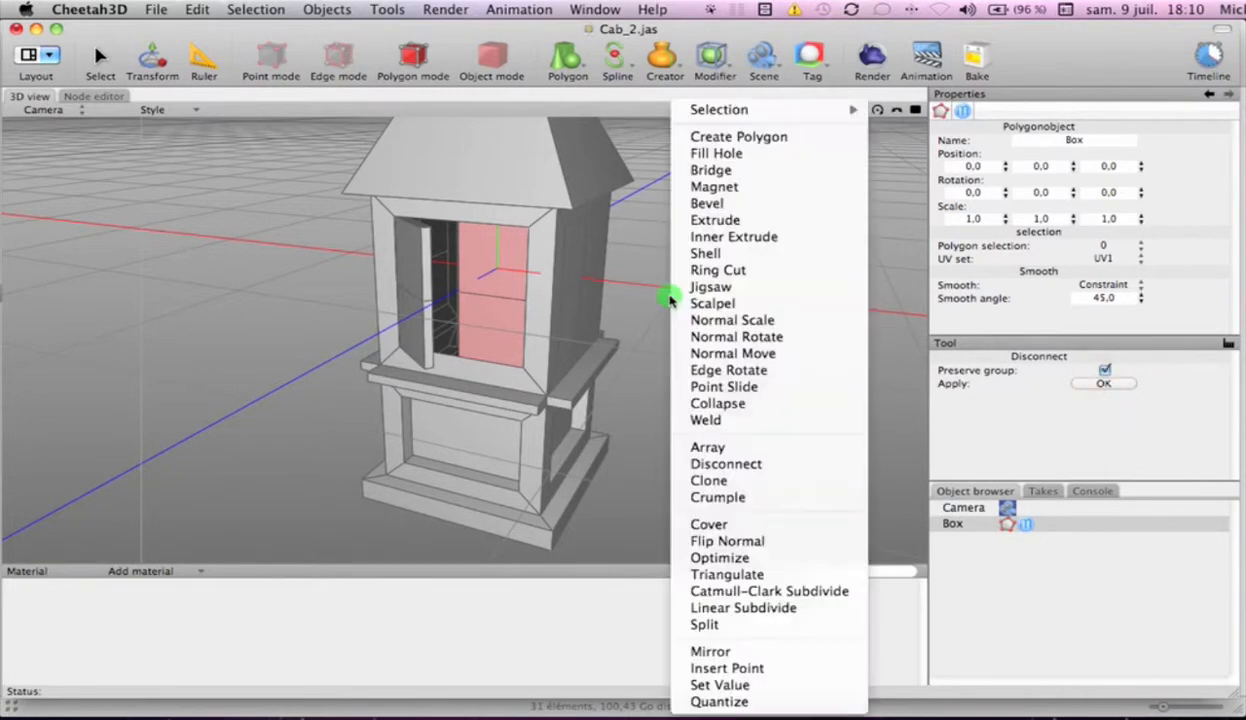
{"action": "left_click", "coordinate": [727, 372]}
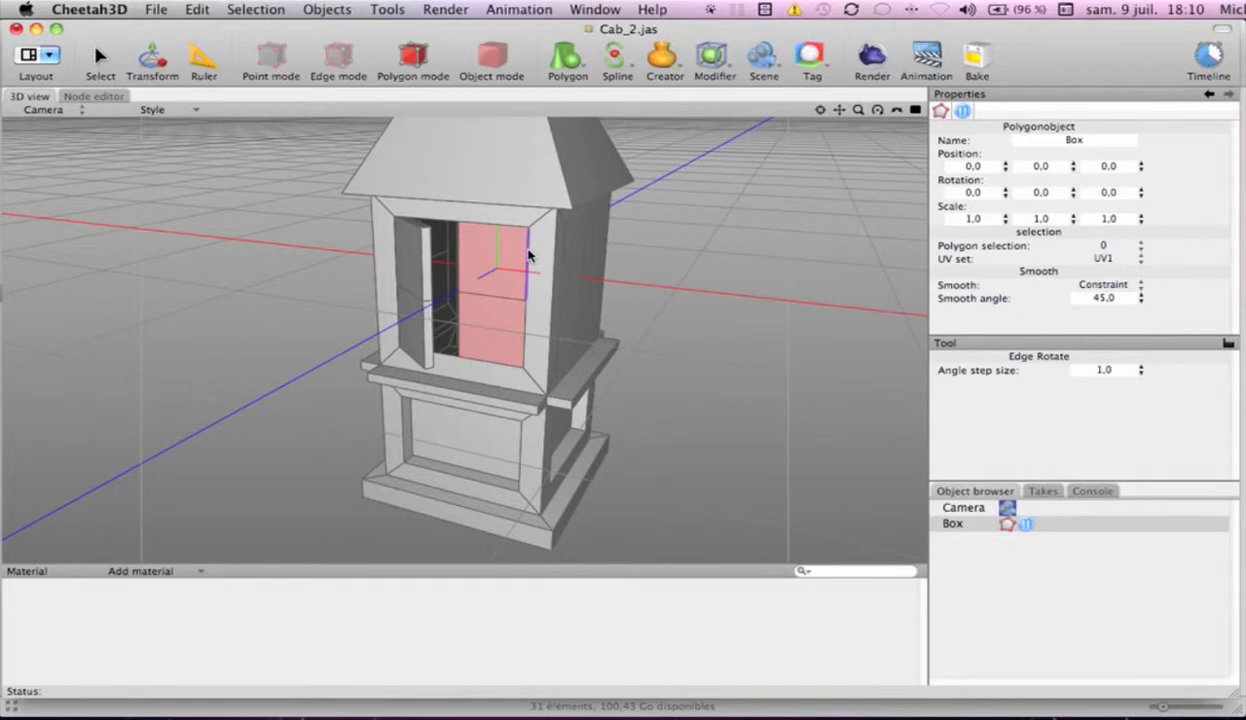
{"action": "left_click_drag", "start_coordinate": [529, 256], "coordinate": [610, 252]}
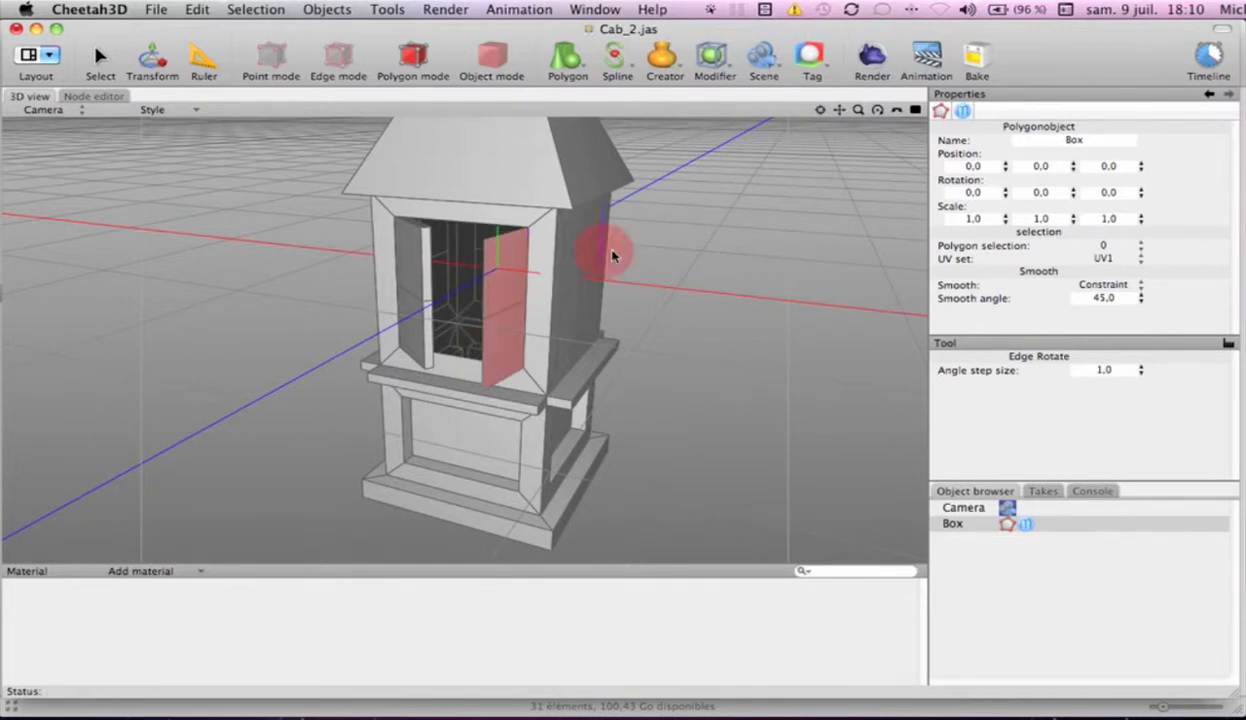
Thicken the open right panel into a solid shutter using Shell with Inside on
{"action": "right_click", "coordinate": [678, 280]}
{"action": "left_click", "coordinate": [760, 253]}
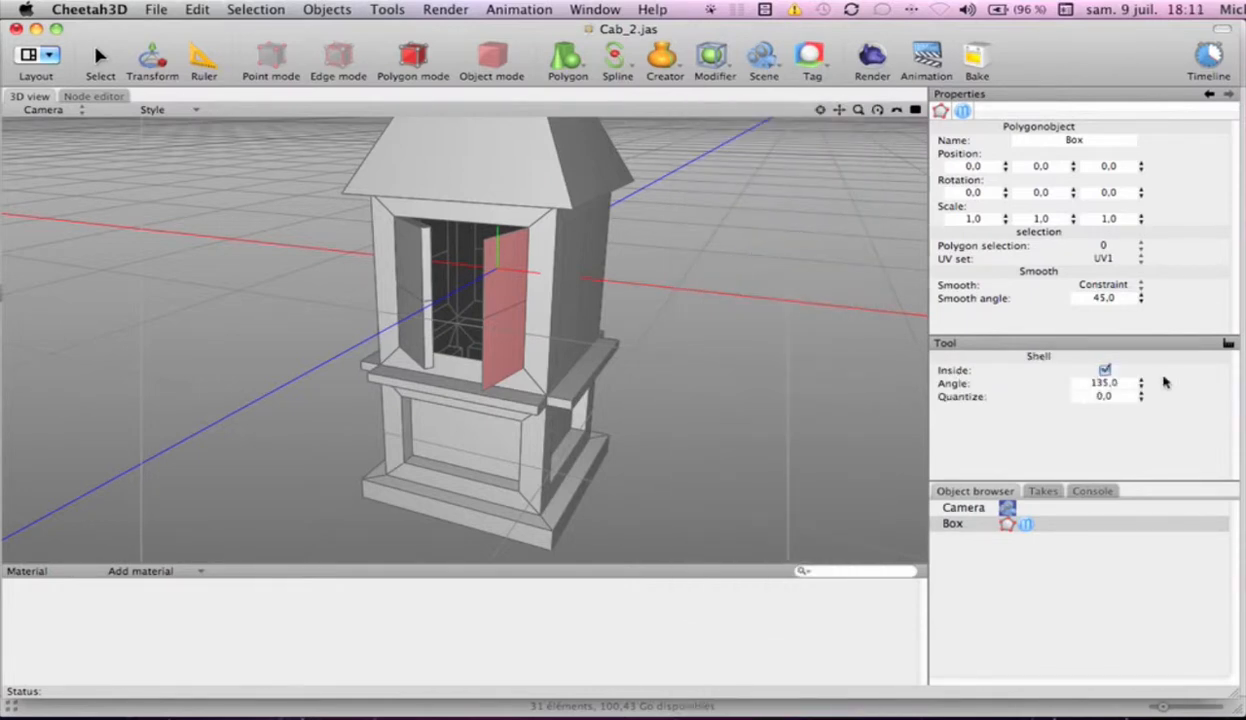
{"action": "mouse_move", "coordinate": [755, 315]}
{"action": "left_mouse_down"}
{"action": "mouse_move", "coordinate": [778, 320]}
{"action": "mouse_move", "coordinate": [768, 320]}
{"action": "left_mouse_up"}
{"action": "key", "text": "alt"}
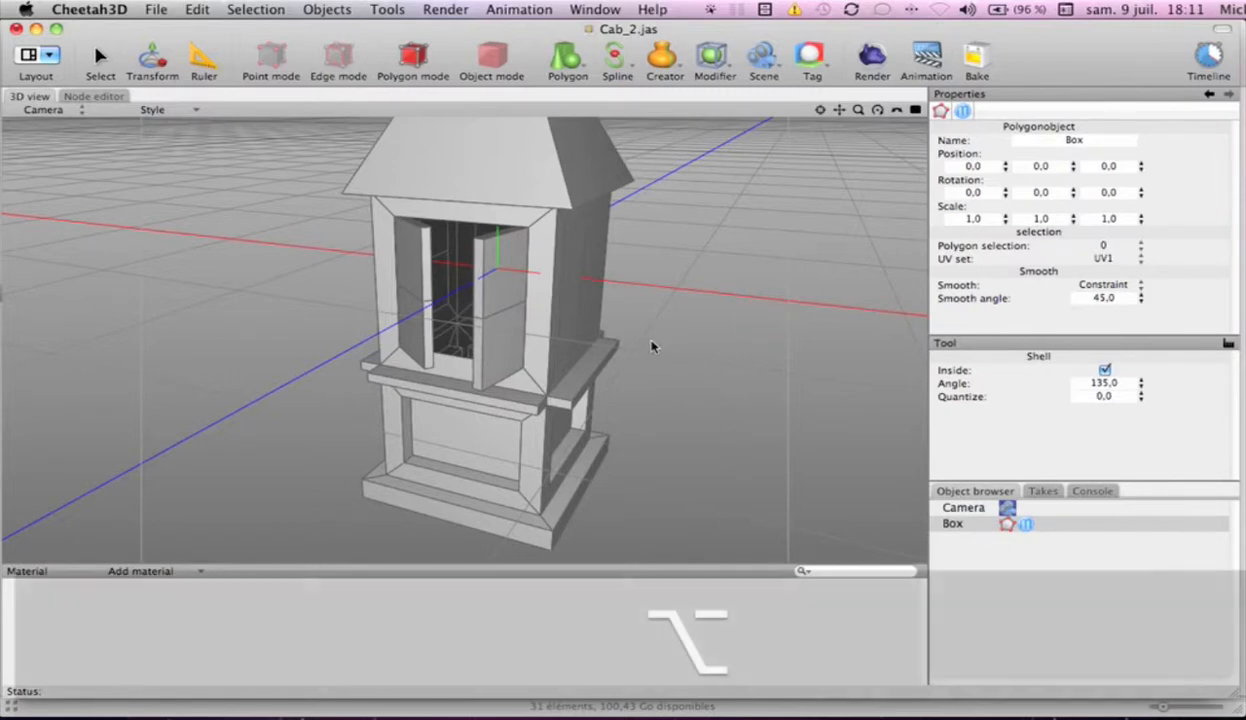
{"action": "mouse_move", "coordinate": [651, 346]}
{"action": "left_mouse_down", "text": "alt"}
{"action": "mouse_move", "coordinate": [662, 340]}
{"action": "mouse_move", "coordinate": [706, 389]}
{"action": "mouse_move", "coordinate": [784, 345]}
{"action": "mouse_move", "coordinate": [795, 262]}
{"action": "mouse_move", "coordinate": [637, 270]}
{"action": "mouse_move", "coordinate": [612, 339]}
{"action": "mouse_move", "coordinate": [629, 353]}
{"action": "mouse_move", "coordinate": [718, 342]}
{"action": "mouse_move", "coordinate": [631, 353]}
{"action": "mouse_move", "coordinate": [715, 353]}
{"action": "mouse_move", "coordinate": [718, 324]}
{"action": "mouse_move", "coordinate": [715, 348]}
{"action": "mouse_move", "coordinate": [670, 348]}
{"action": "left_mouse_up", "text": "alt"}
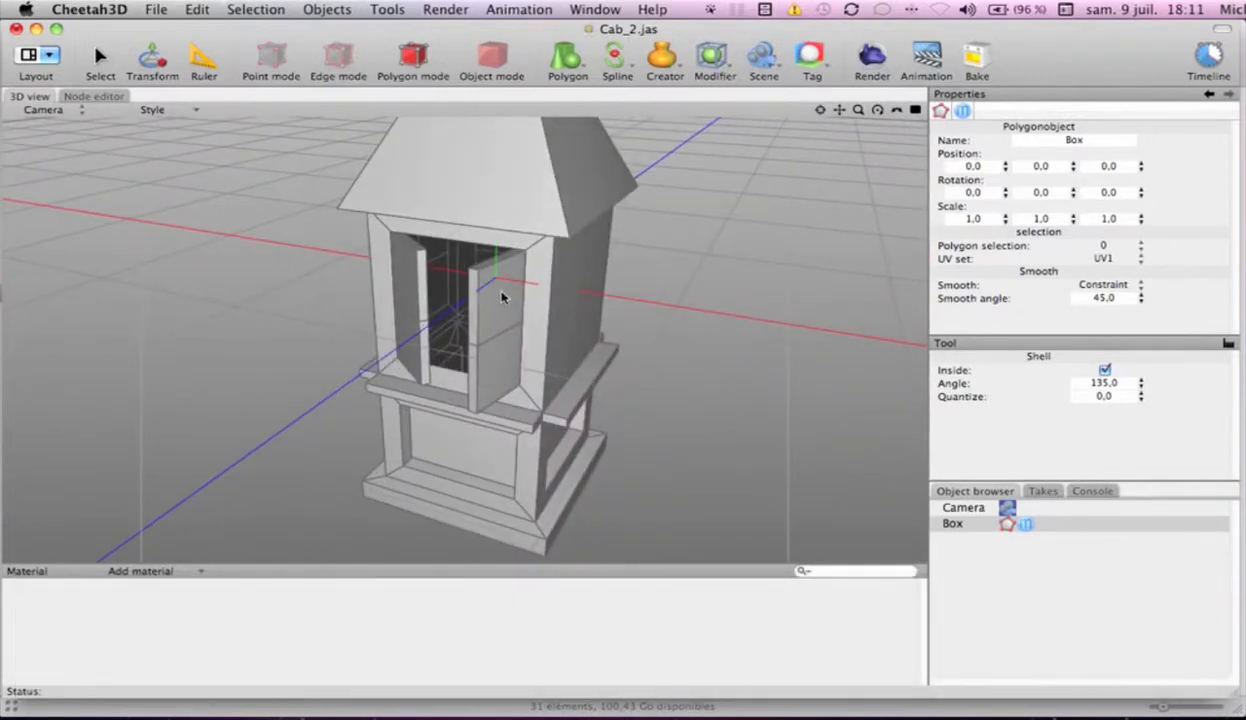
{"action": "key", "text": "s"}
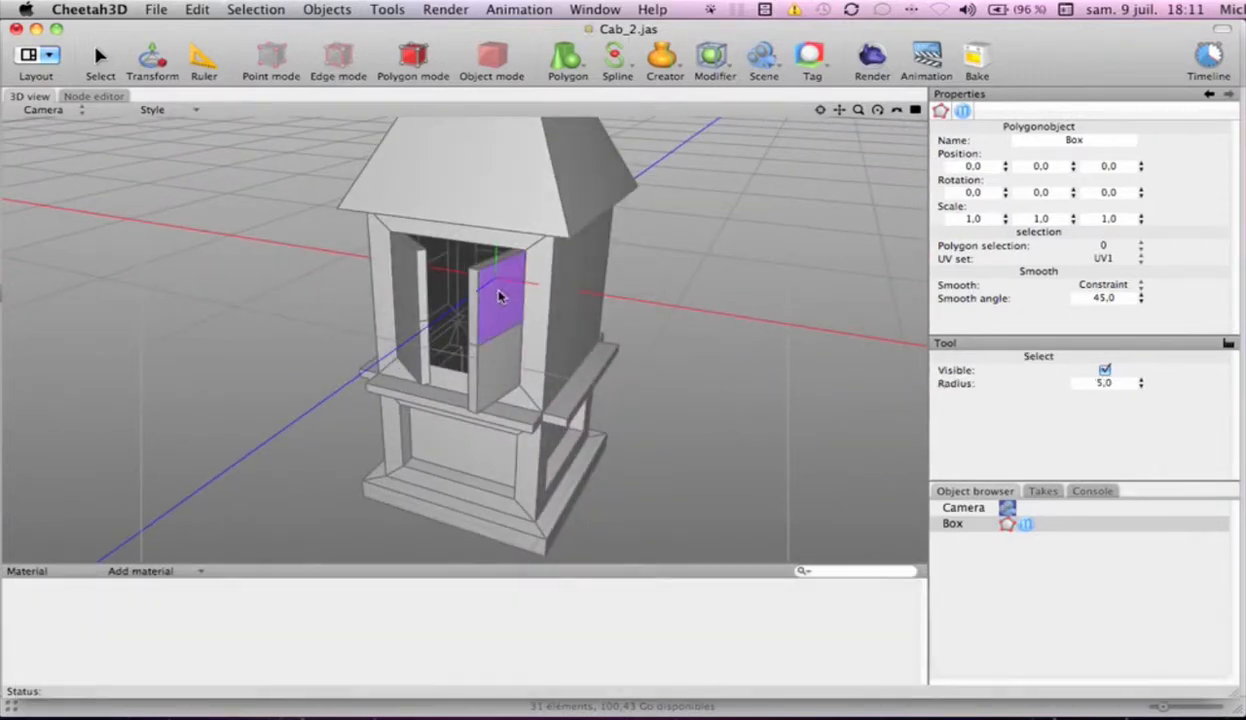
{"action": "left_click", "coordinate": [500, 290]}
{"action": "left_click", "coordinate": [495, 353], "text": "shift"}
{"action": "key", "text": "shift"}
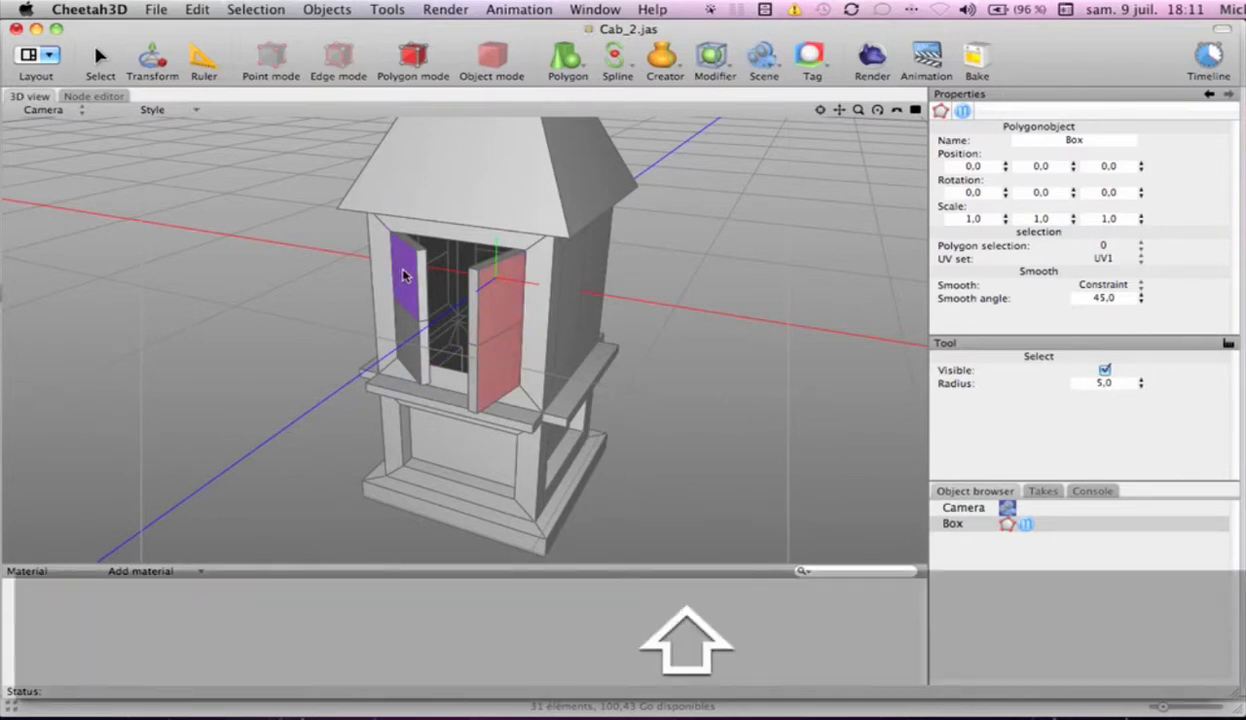
Switch to Finder, preview the reference image Cabine_R02.png to examine its window bars, and return to Cheetah3D
{"action": "key", "text": "super+Tab"}
{"action": "key", "text": "space"}
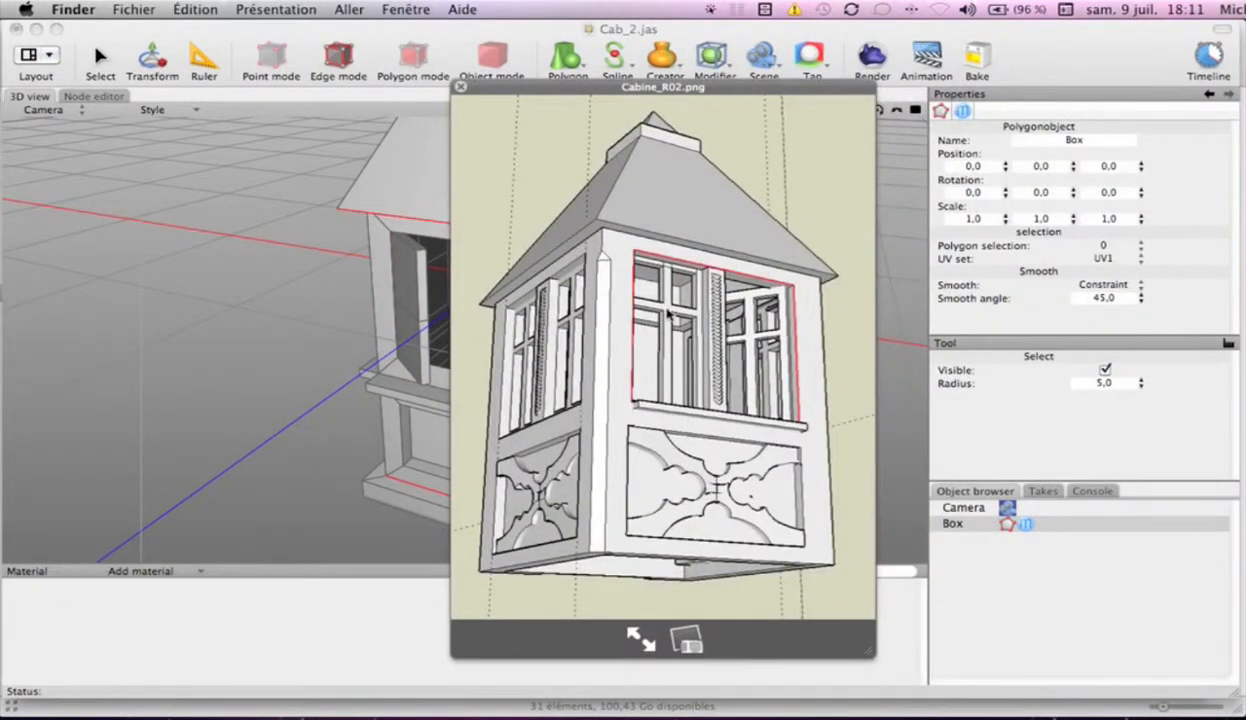
{"action": "key", "text": "space"}
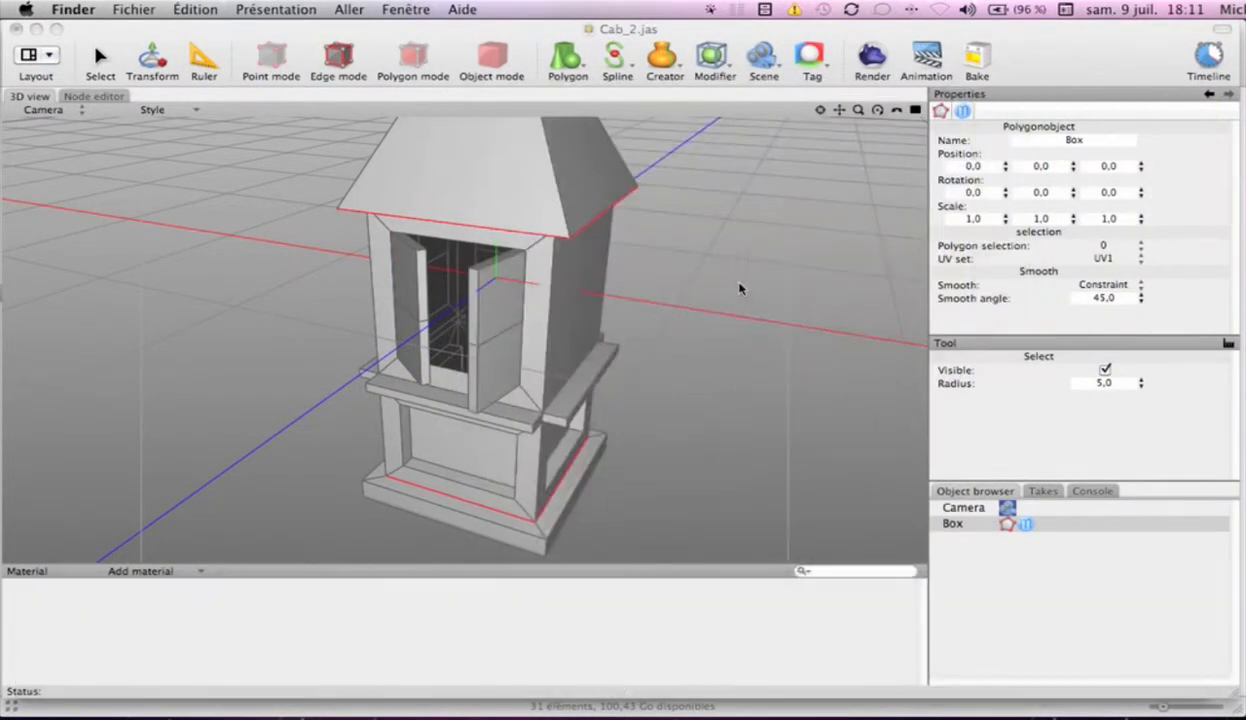
{"action": "left_click", "coordinate": [686, 648]}
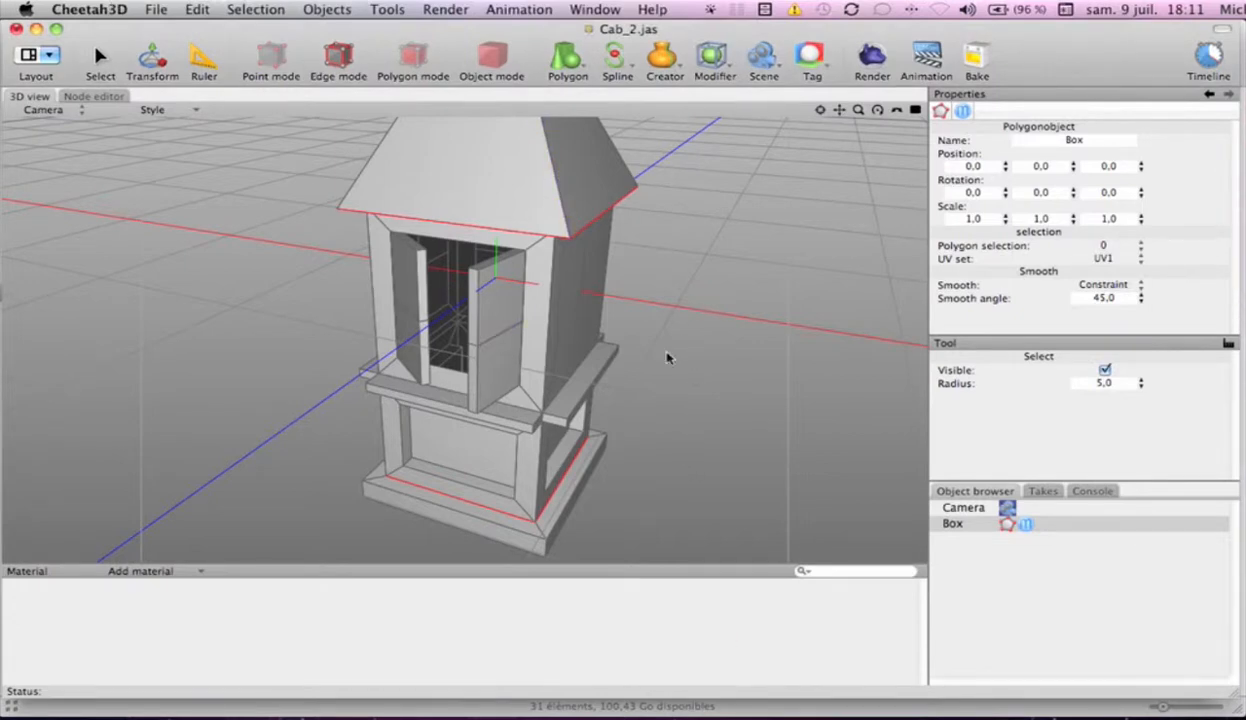
Select the horizontal middle edge loops around both open front shutters using Loop Select
{"action": "key", "text": "alt+super+l"}
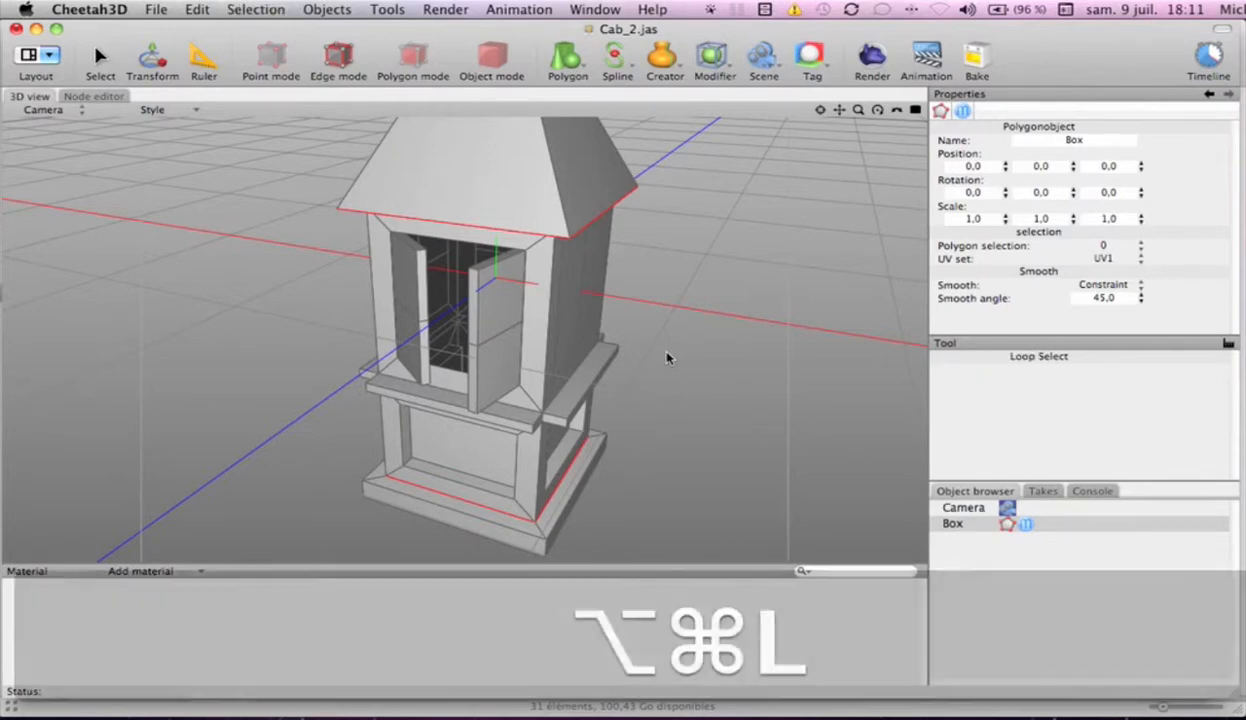
{"action": "left_click", "coordinate": [494, 341]}
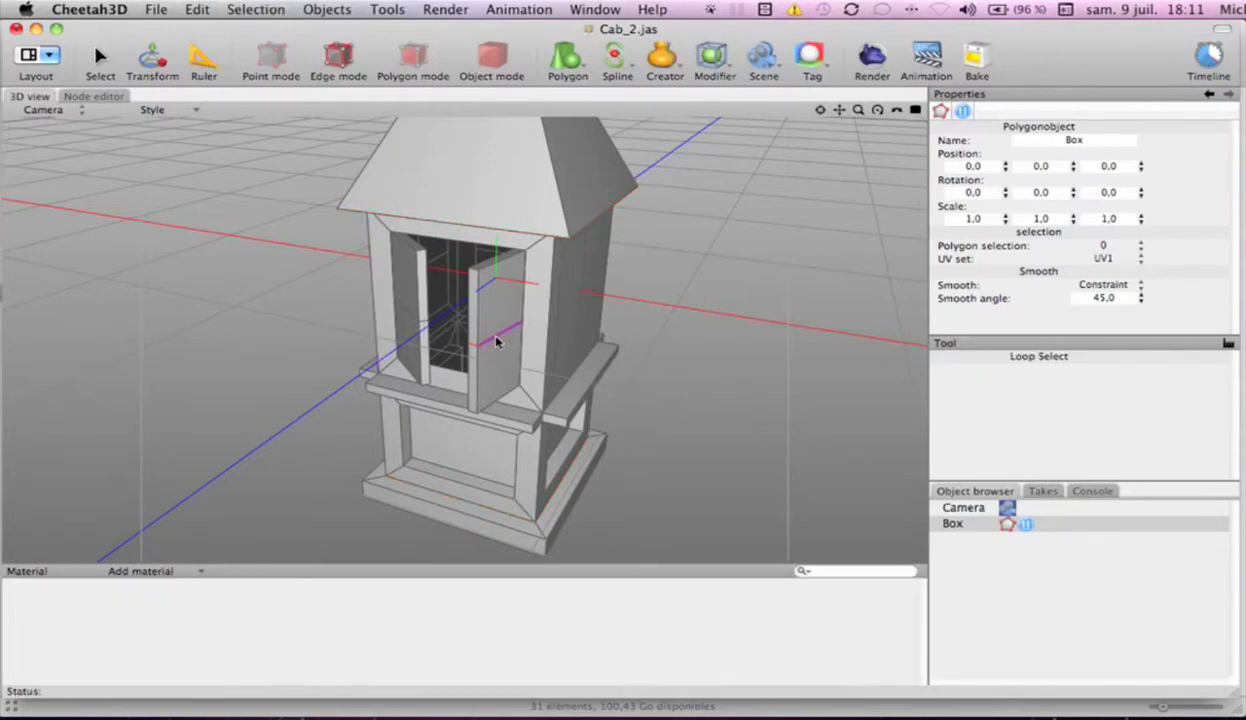
{"action": "left_click_drag", "start_coordinate": [660, 395], "coordinate": [740, 405], "text": "alt"}
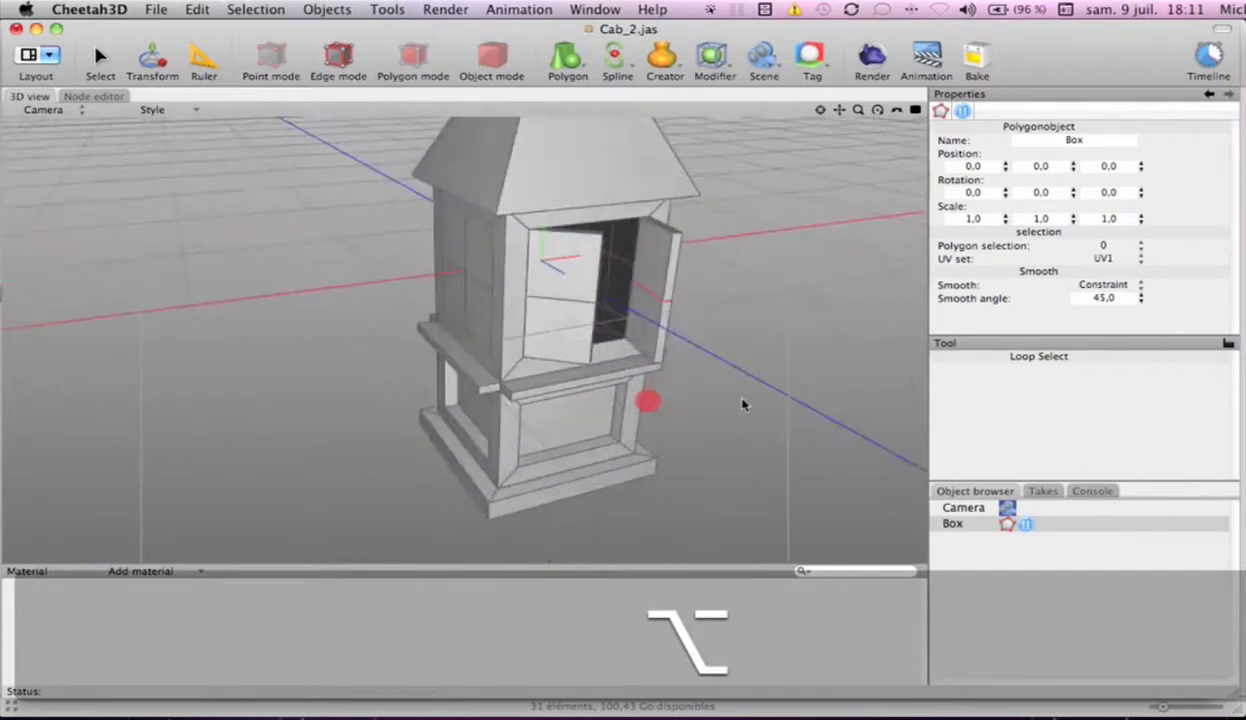
{"action": "key", "text": "shift"}
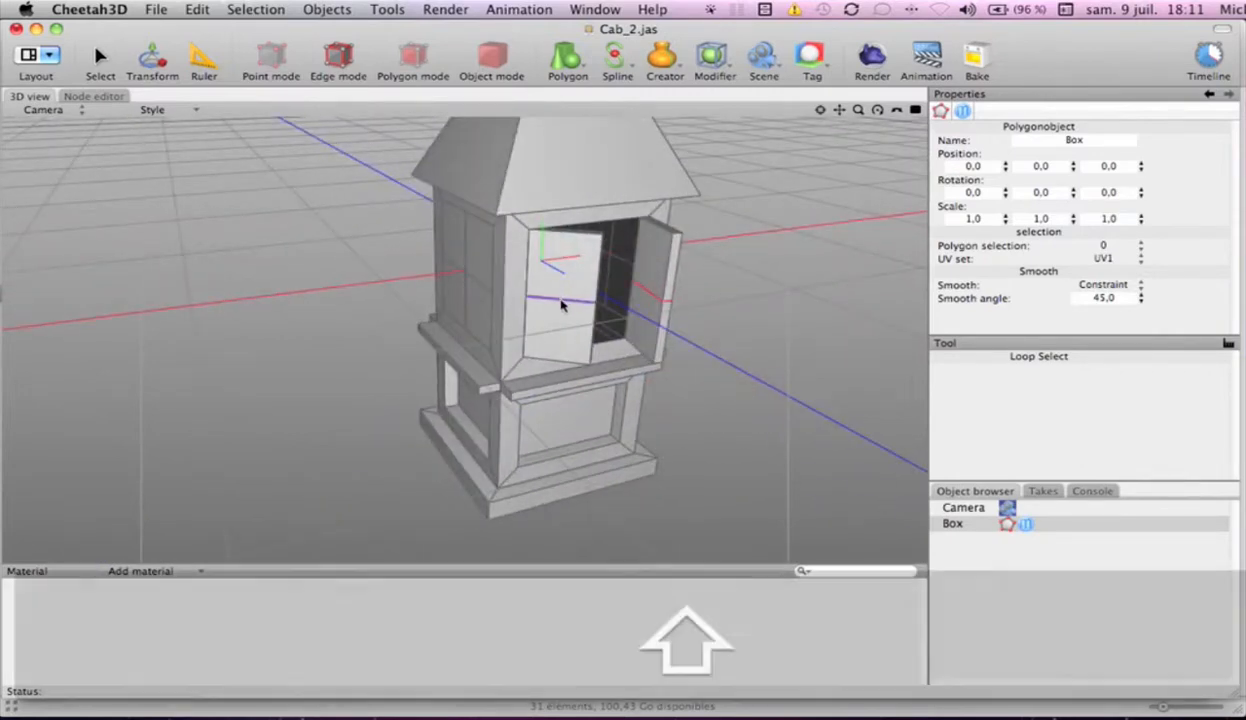
{"action": "left_click", "coordinate": [560, 303], "text": "shift"}
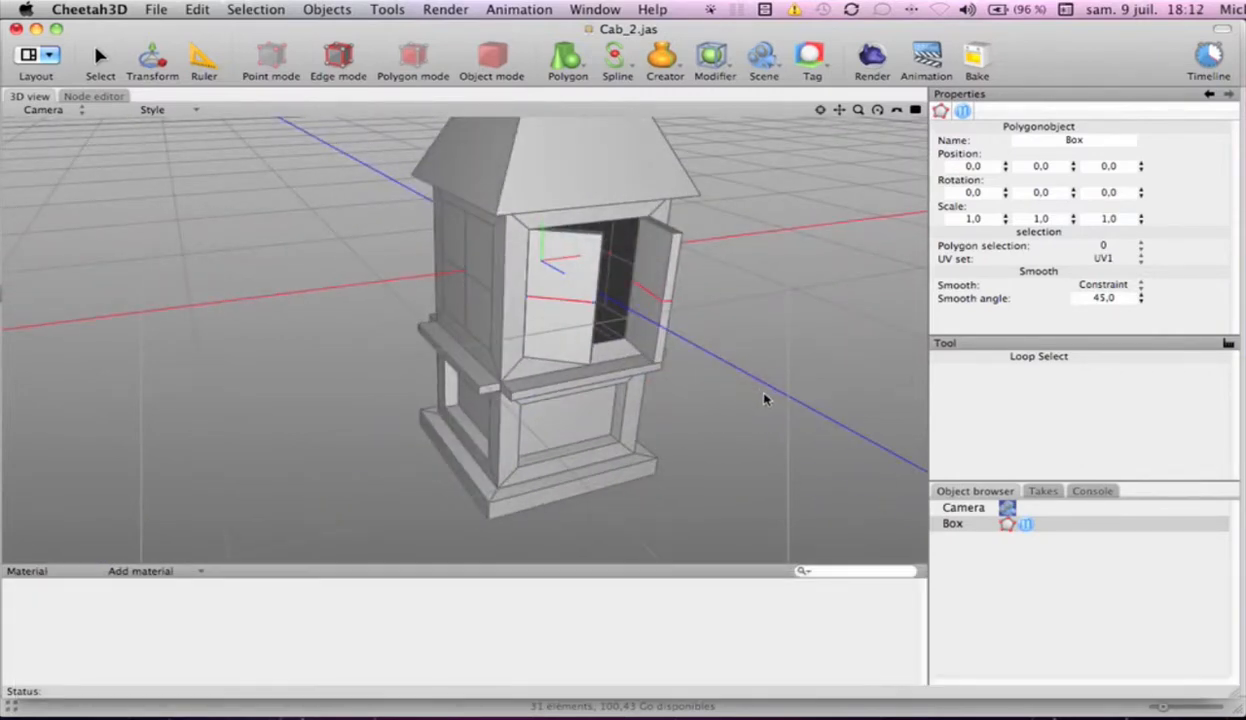
Add the horizontal middle edges of the two side windows and the rear window to the loop selection
{"action": "left_click_drag", "start_coordinate": [770, 399], "coordinate": [641, 406], "text": "alt"}
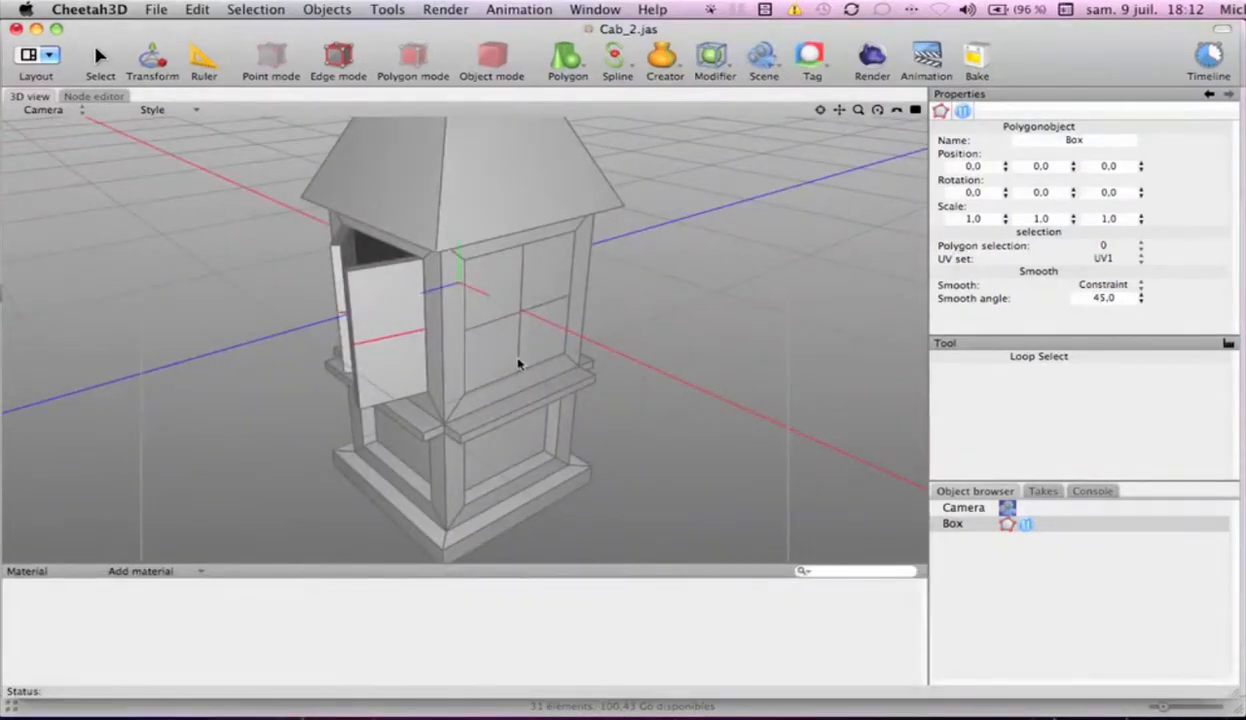
{"action": "key", "text": "shift"}
{"action": "left_click", "coordinate": [491, 325], "text": "shift"}
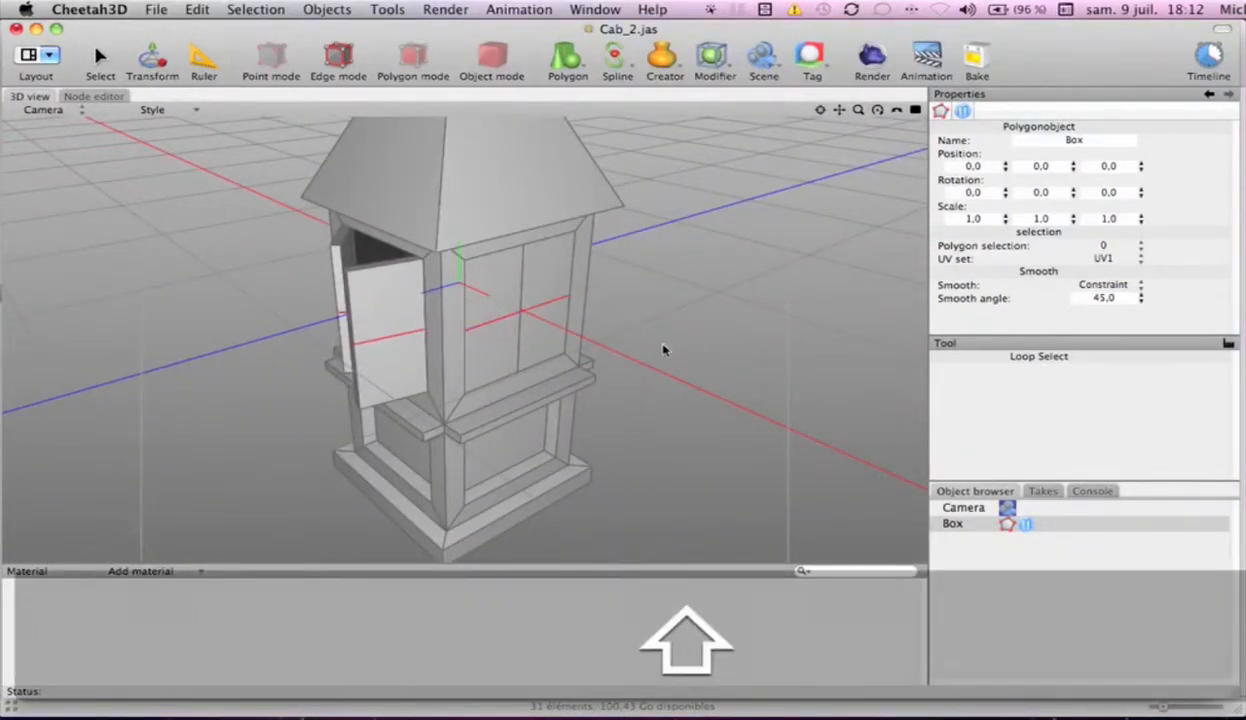
{"action": "left_click_drag", "start_coordinate": [719, 356], "coordinate": [450, 306], "text": "alt"}
{"action": "left_click", "coordinate": [404, 307], "text": "shift"}
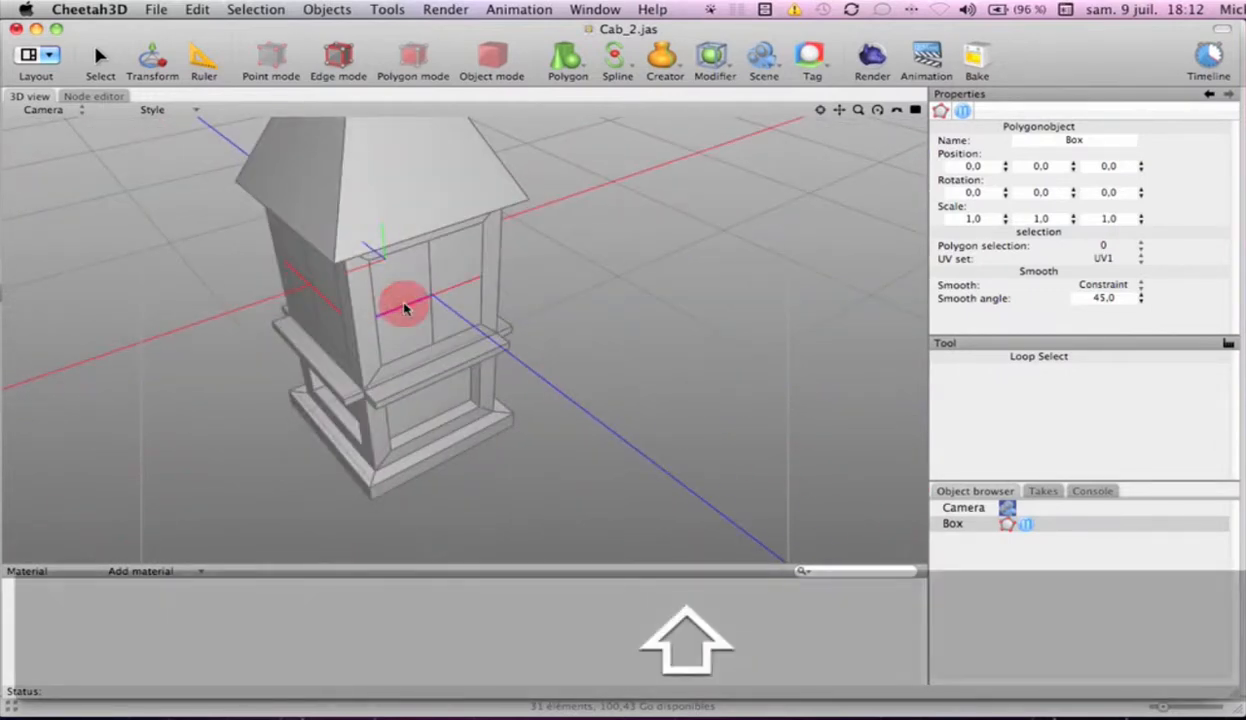
{"action": "left_click_drag", "start_coordinate": [756, 379], "coordinate": [482, 275], "text": "alt"}
{"action": "left_click", "coordinate": [482, 274], "text": "shift"}
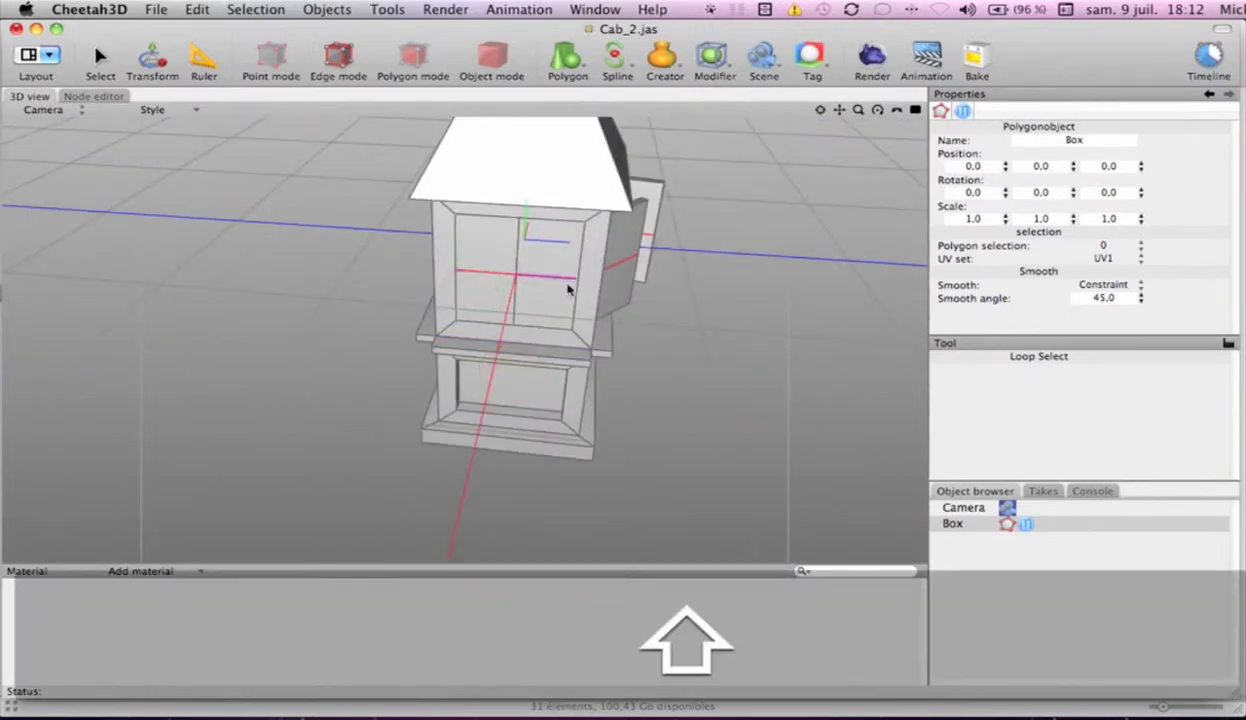
Move the selected horizontal middle edges of all windows and shutters upward along the Y axis
{"action": "left_click_drag", "start_coordinate": [757, 381], "coordinate": [555, 353], "text": "alt"}
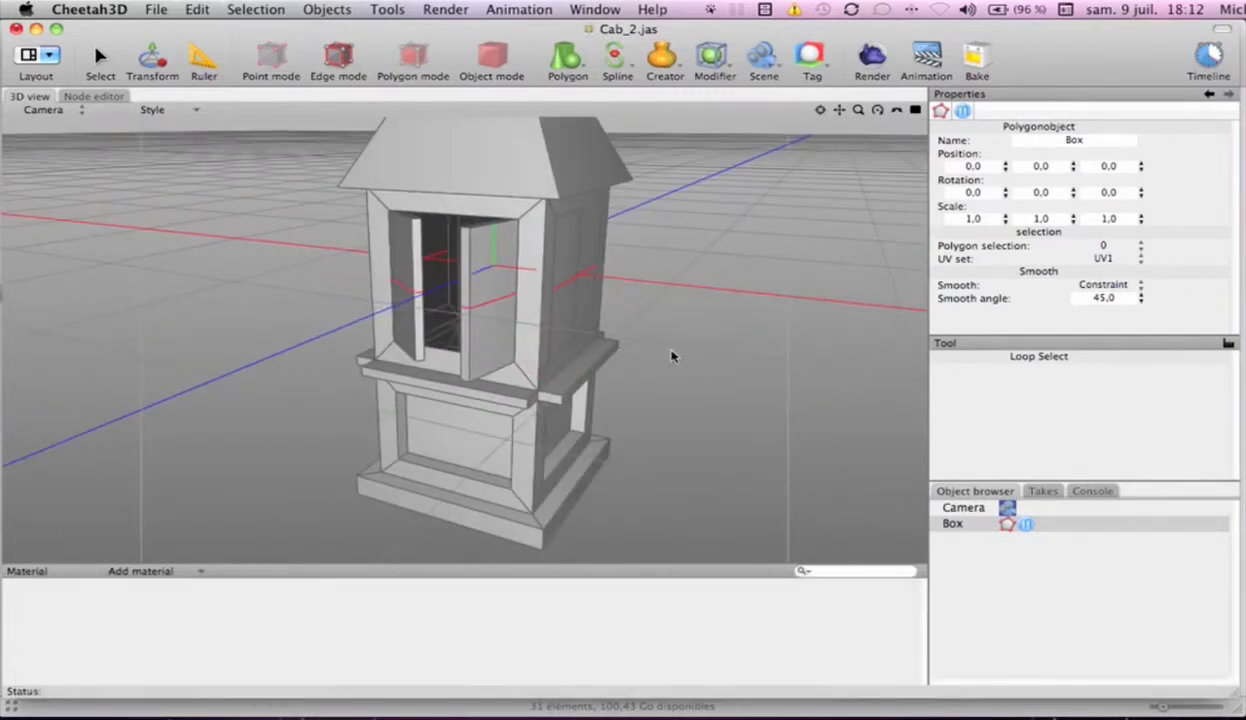
{"action": "key", "text": "t"}
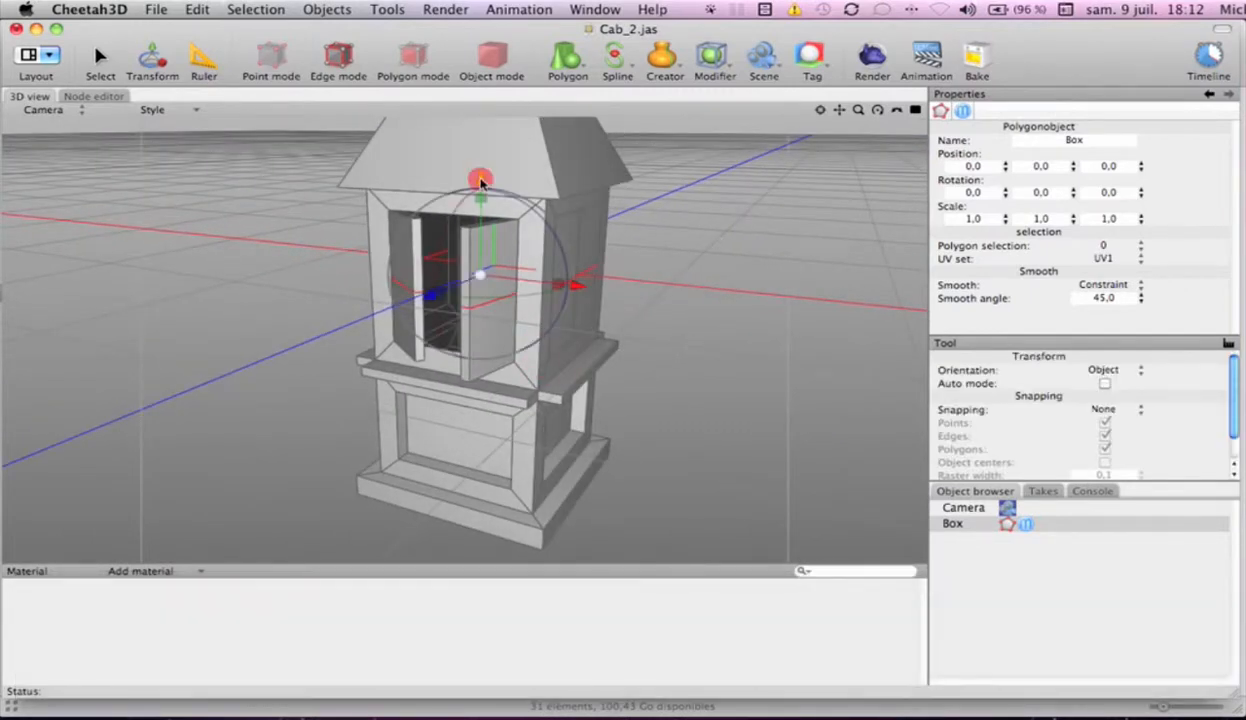
{"action": "left_click_drag", "start_coordinate": [480, 180], "coordinate": [480, 160]}
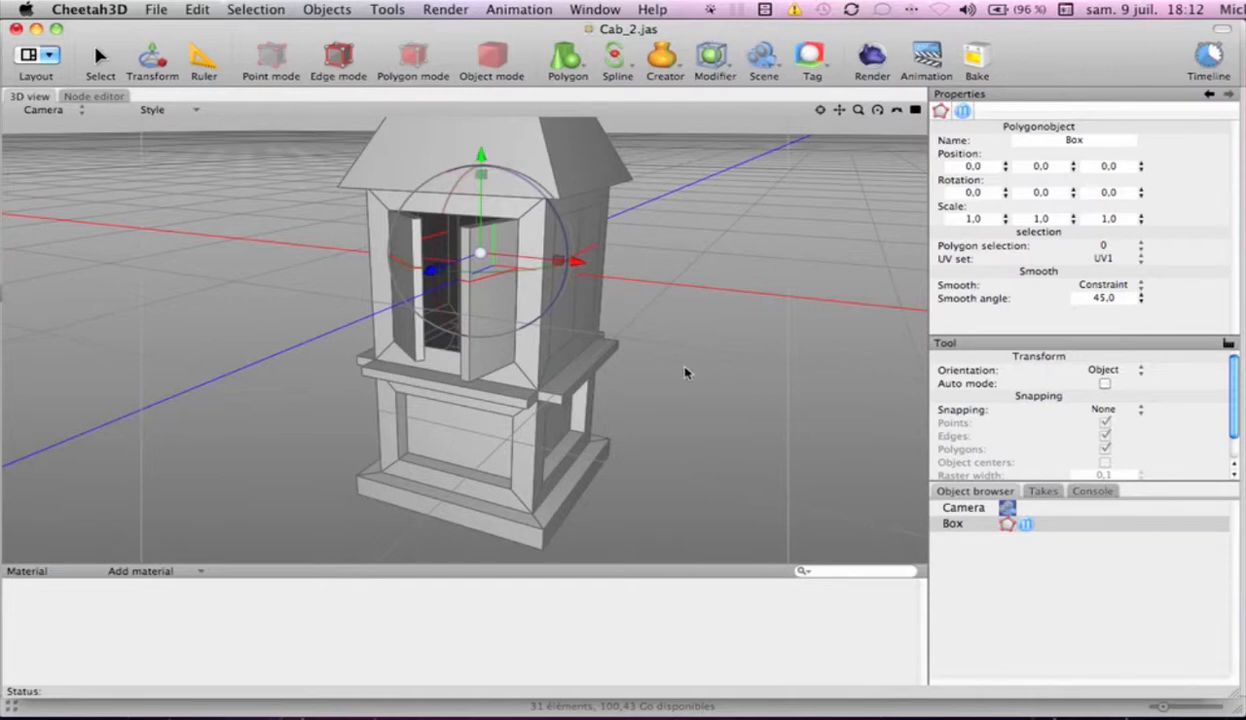
{"action": "key", "text": "s"}
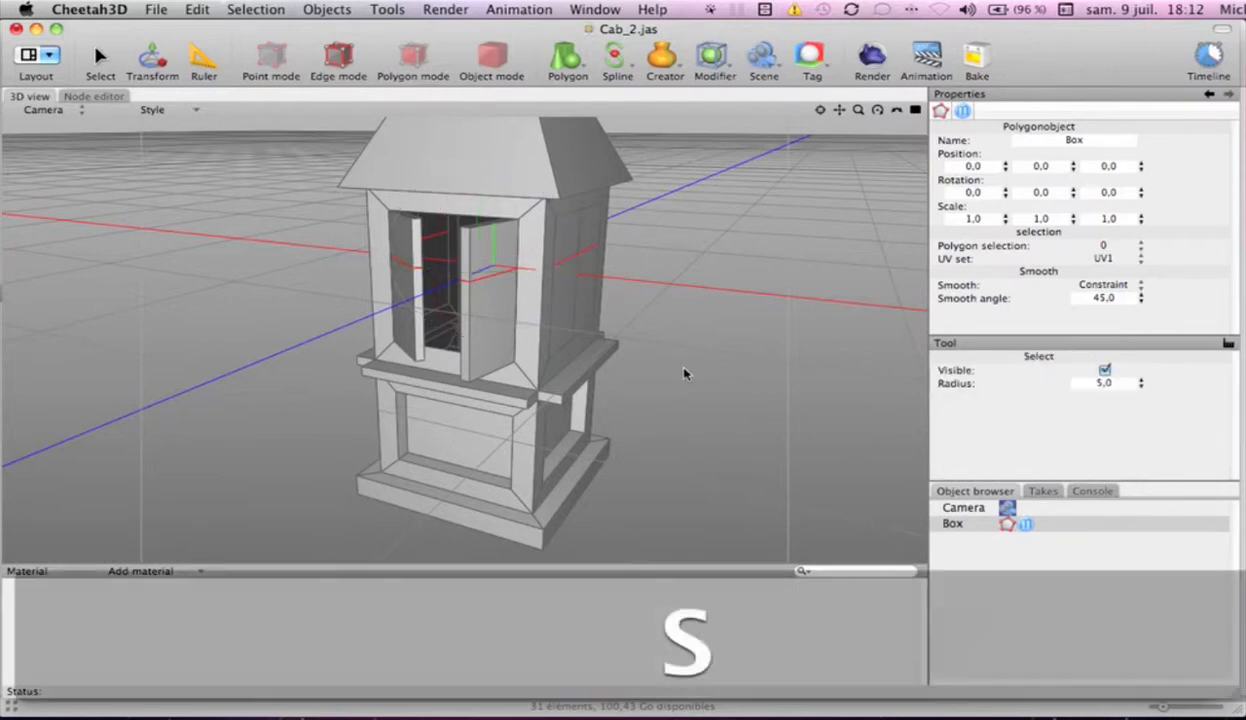
Select the four panes of the first side window and extrude them slightly inward as one group with Preserve group enabled
{"action": "mouse_move", "coordinate": [686, 367]}
{"action": "left_mouse_down", "text": "alt"}
{"action": "mouse_move", "coordinate": [653, 384]}
{"action": "mouse_move", "coordinate": [308, 380]}
{"action": "mouse_move", "coordinate": [704, 373]}
{"action": "mouse_move", "coordinate": [655, 360]}
{"action": "mouse_move", "coordinate": [679, 364]}
{"action": "mouse_move", "coordinate": [644, 374]}
{"action": "left_mouse_up", "text": "alt"}
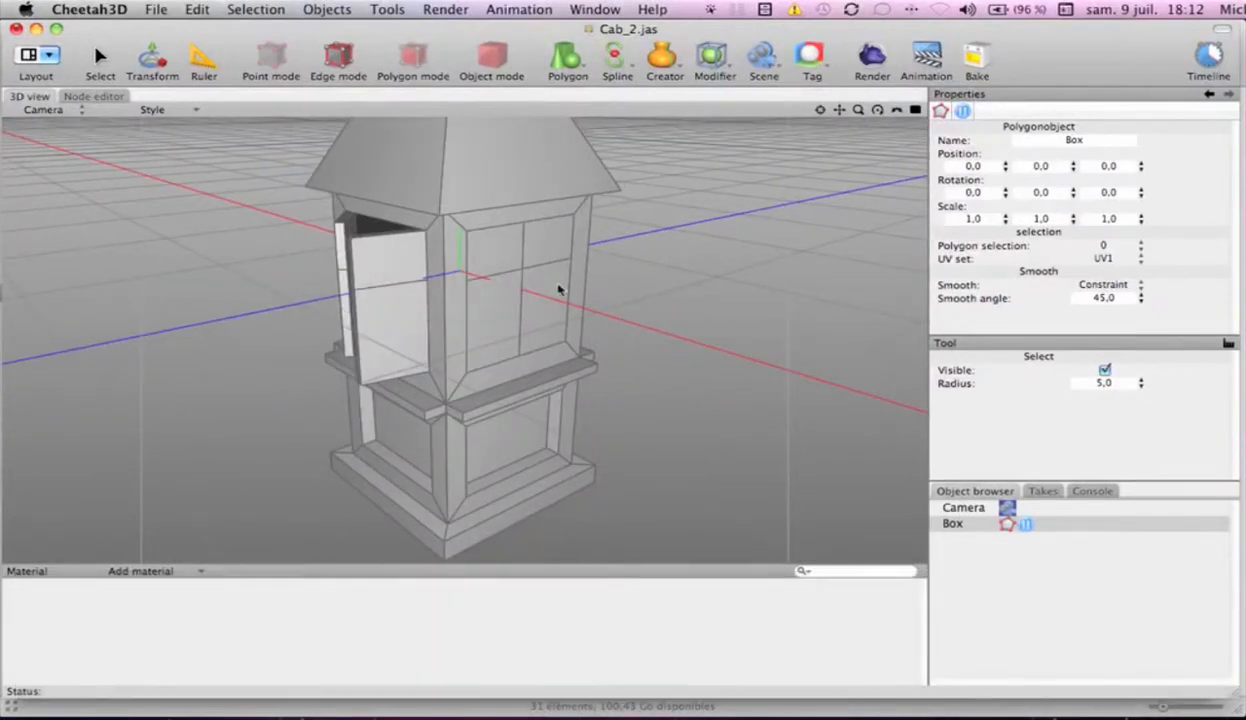
{"action": "left_click", "coordinate": [404, 57]}
{"action": "mouse_move", "coordinate": [496, 260]}
{"action": "left_mouse_down"}
{"action": "mouse_move", "coordinate": [527, 260]}
{"action": "mouse_move", "coordinate": [541, 308]}
{"action": "mouse_move", "coordinate": [508, 311]}
{"action": "left_mouse_up"}
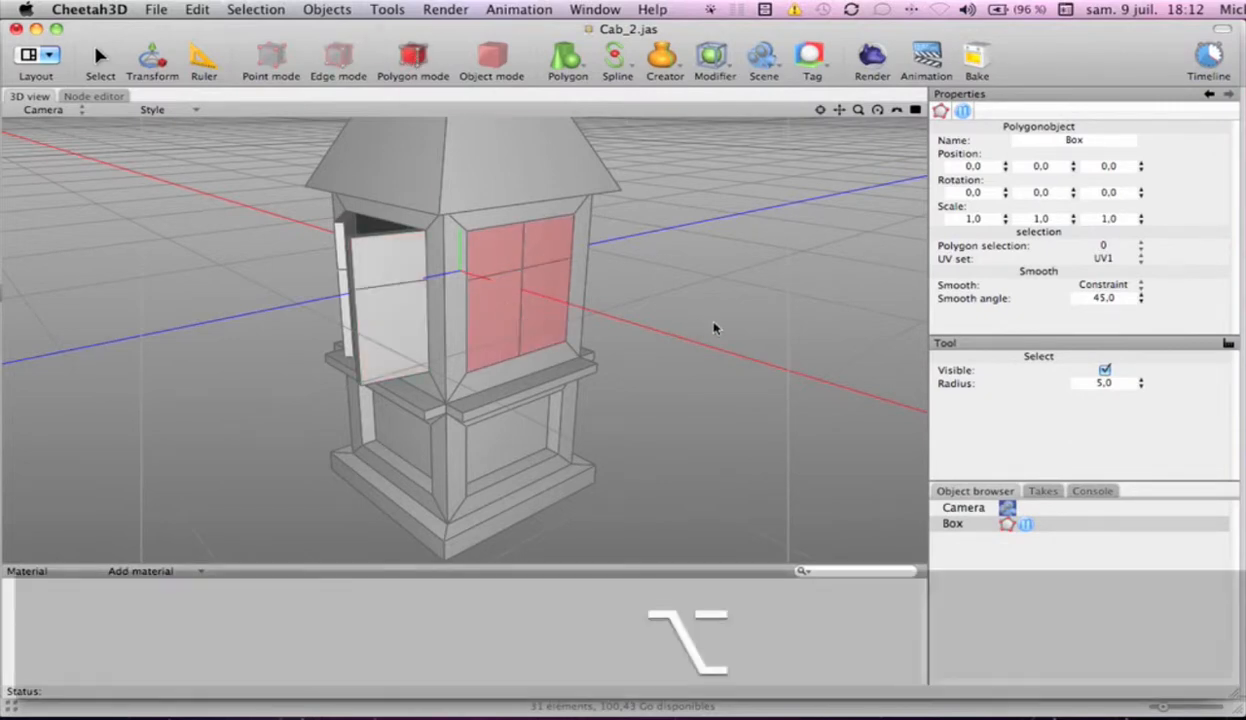
{"action": "key", "text": "super+z"}
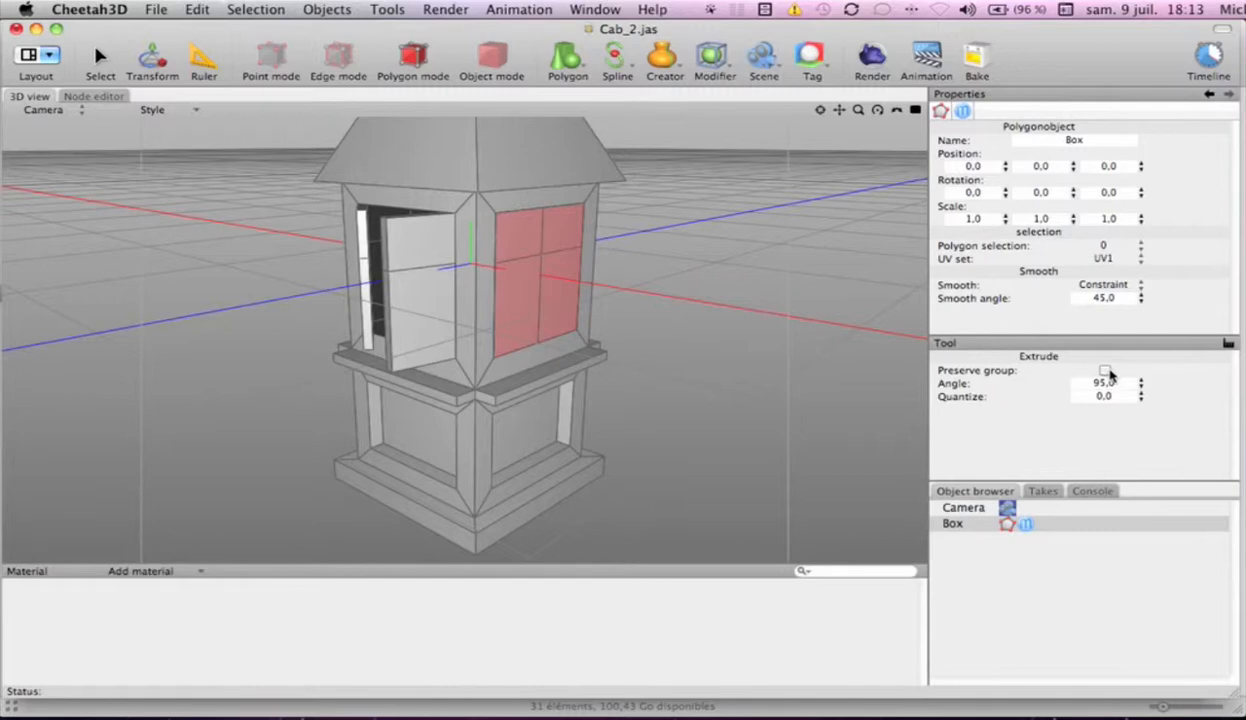
{"action": "left_click", "coordinate": [1104, 370]}
{"action": "left_click_drag", "start_coordinate": [763, 303], "coordinate": [500, 320]}
{"action": "key", "text": "alt"}
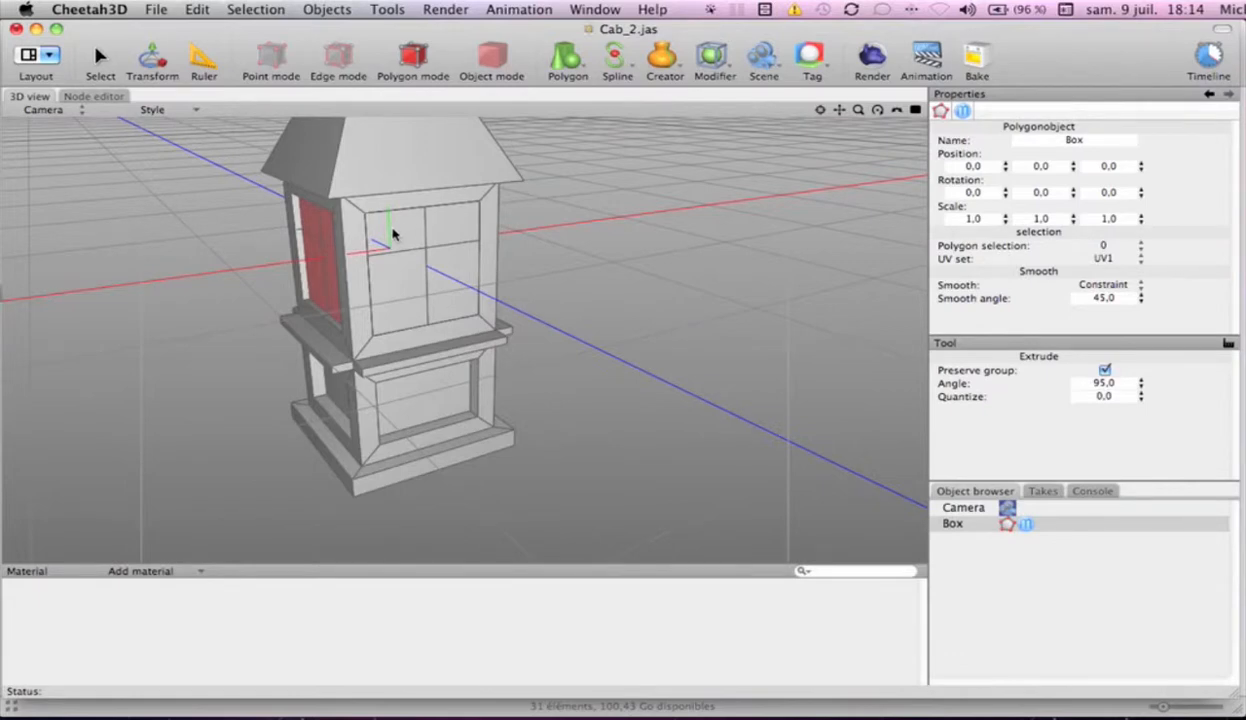
Select the rear window's four panes and extrude them slightly inward as one group
{"action": "key", "text": "s"}
{"action": "left_click", "coordinate": [393, 233]}
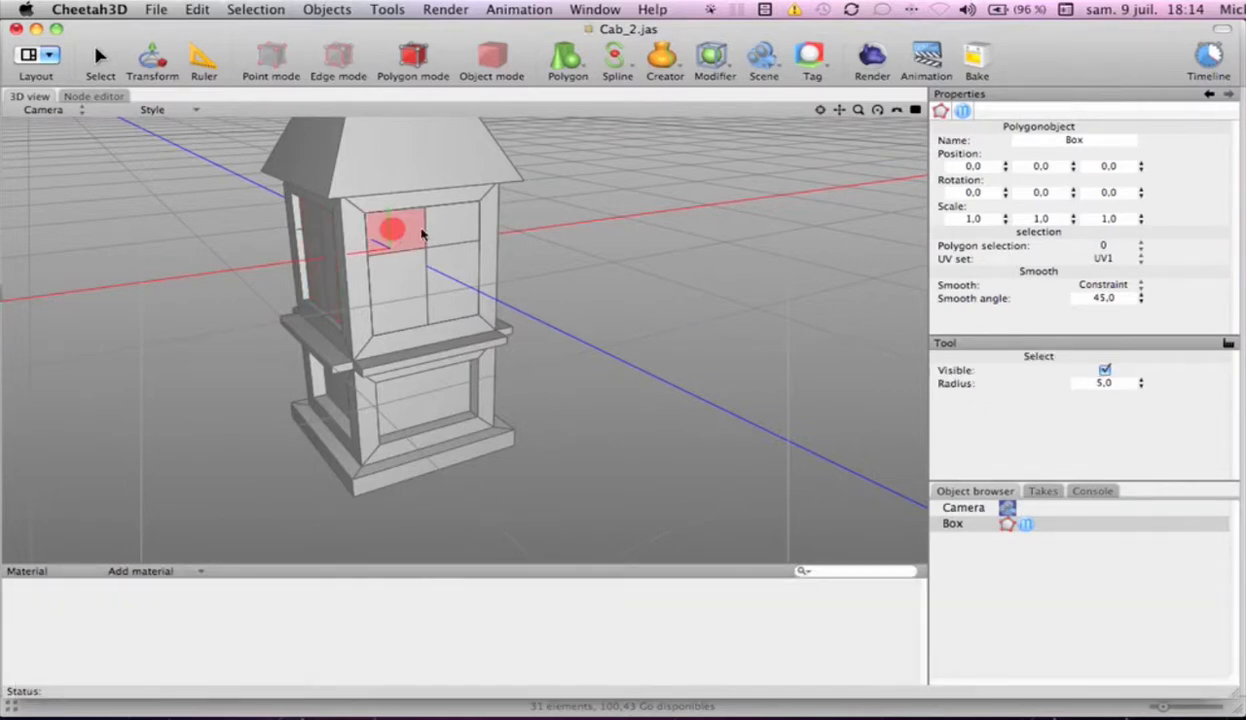
{"action": "mouse_move", "coordinate": [422, 233]}
{"action": "left_mouse_down"}
{"action": "mouse_move", "coordinate": [439, 278]}
{"action": "mouse_move", "coordinate": [409, 275]}
{"action": "left_mouse_up"}
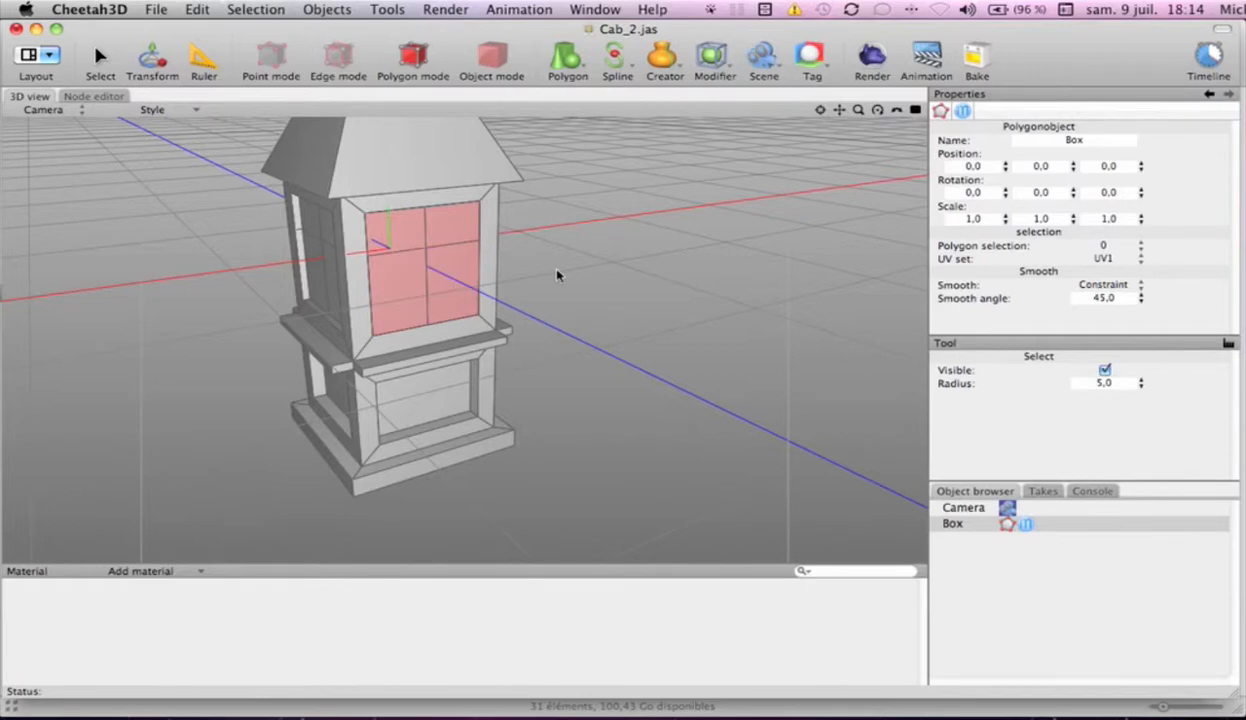
{"action": "key", "text": "e"}
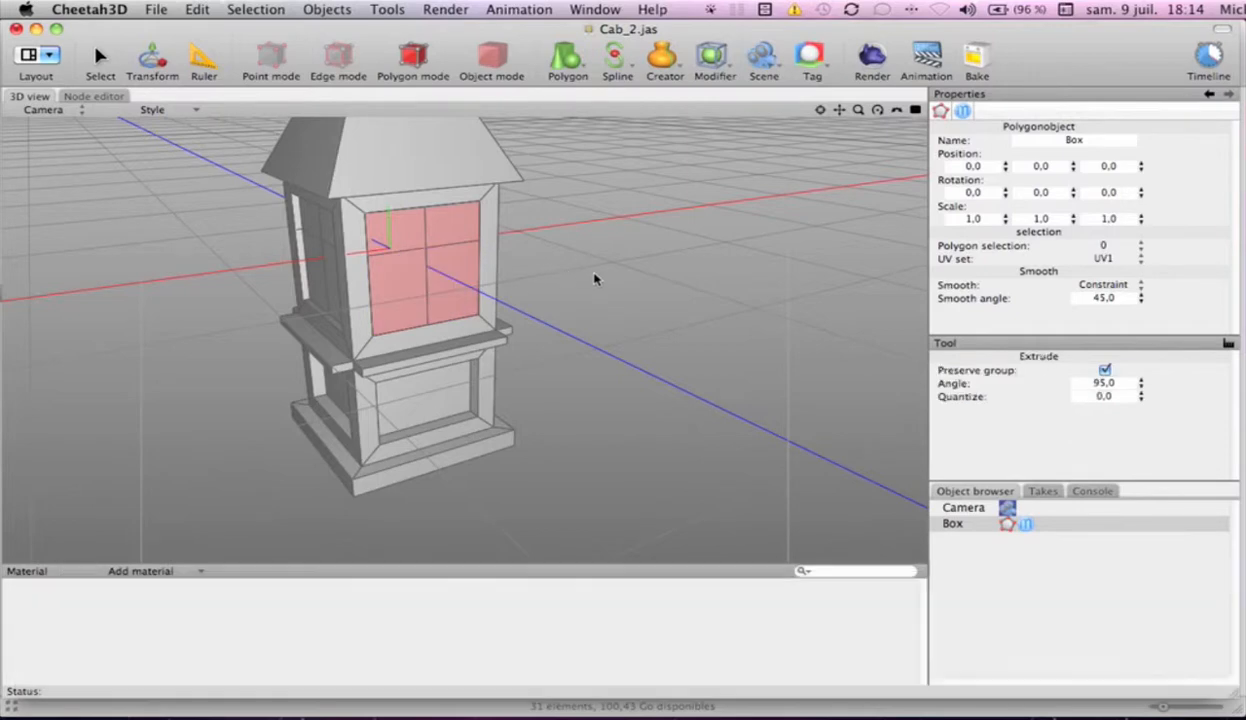
{"action": "left_click_drag", "start_coordinate": [568, 274], "coordinate": [488, 284]}
{"action": "left_click_drag", "start_coordinate": [731, 289], "coordinate": [576, 275], "text": "alt"}
Select the four panes of the remaining side window and extrude them slightly inward as one group
{"action": "key", "text": "s"}
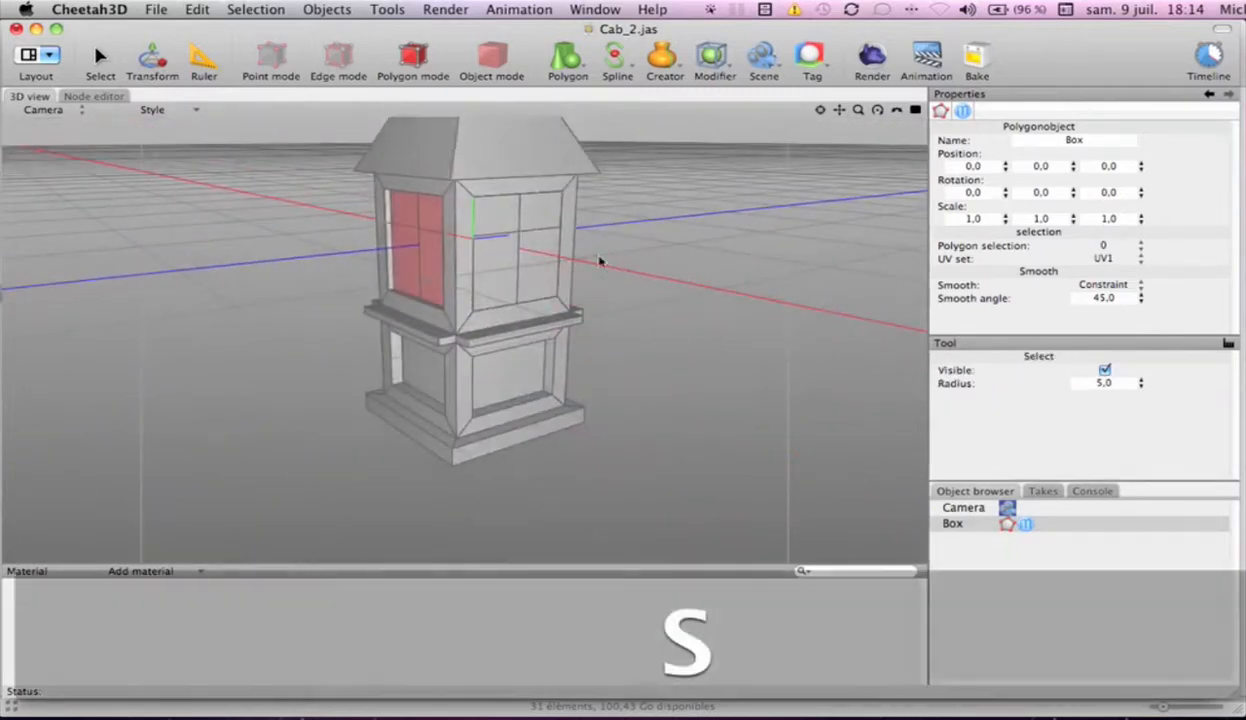
{"action": "mouse_move", "coordinate": [490, 224]}
{"action": "left_mouse_down"}
{"action": "mouse_move", "coordinate": [542, 222]}
{"action": "mouse_move", "coordinate": [542, 261]}
{"action": "mouse_move", "coordinate": [492, 272]}
{"action": "left_mouse_up"}
{"action": "key", "text": "e"}
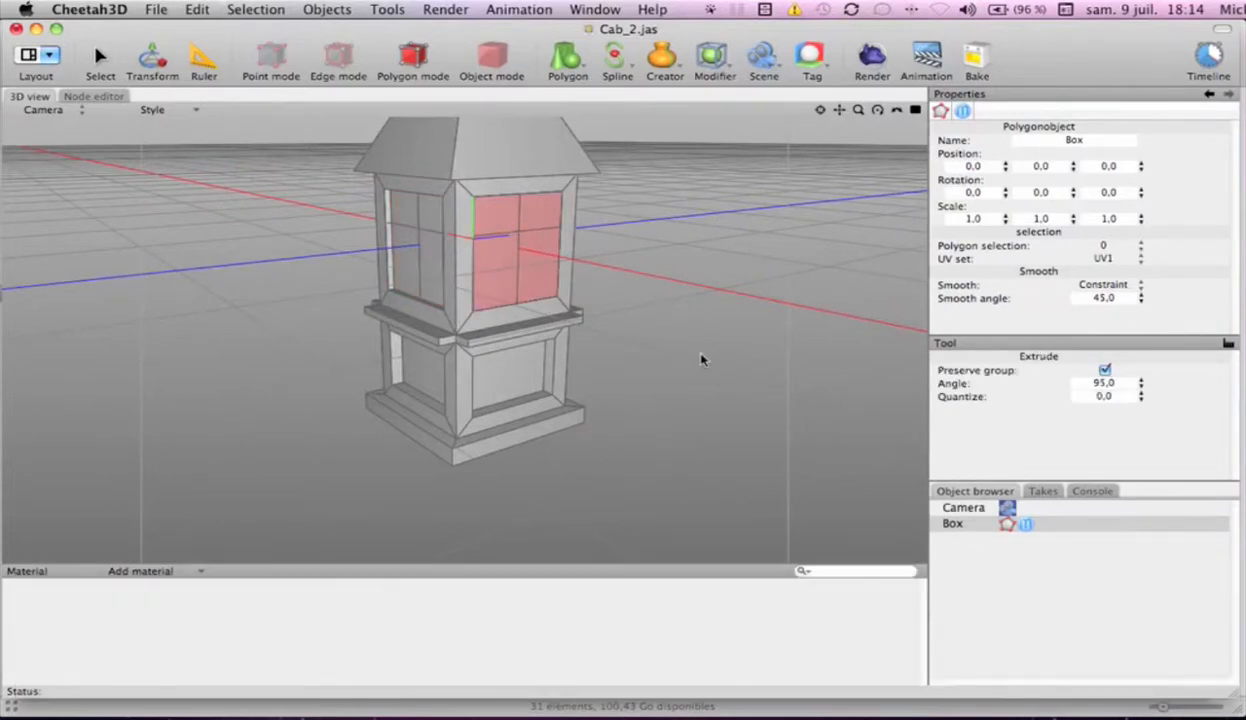
{"action": "left_click_drag", "start_coordinate": [700, 355], "coordinate": [590, 357]}
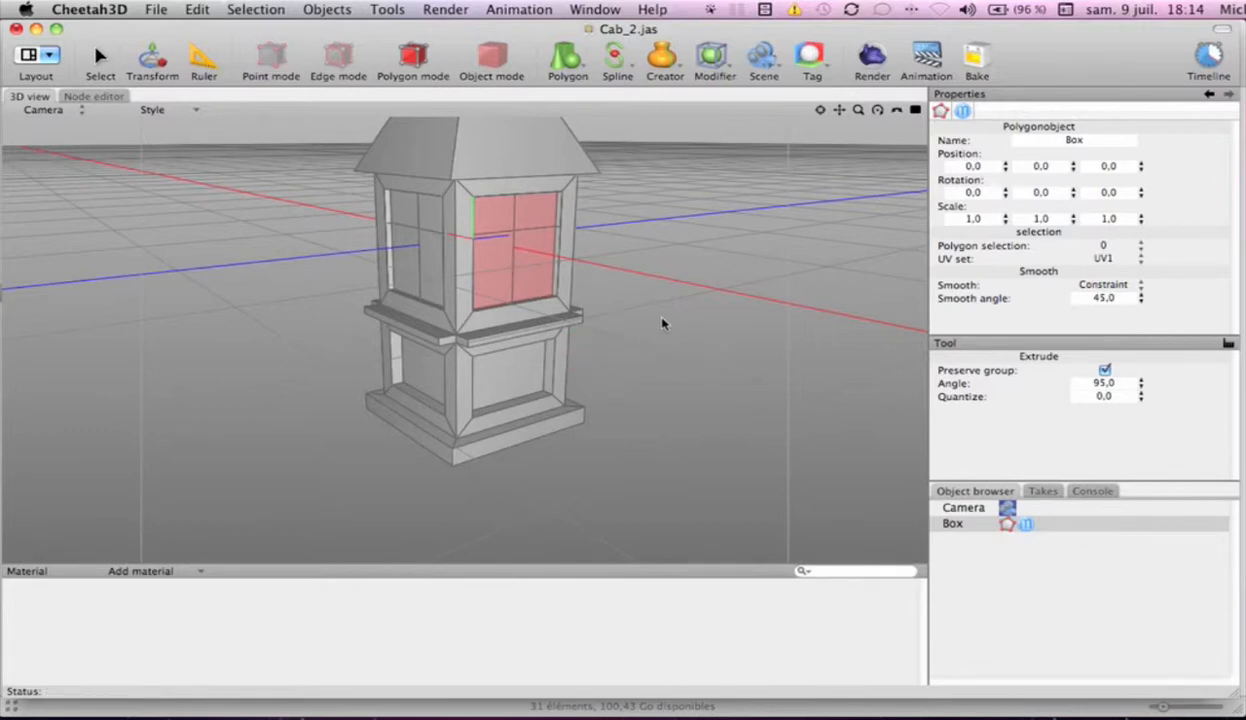
Select the recessed panes of both side windows and the rear window together
{"action": "key", "text": "s"}
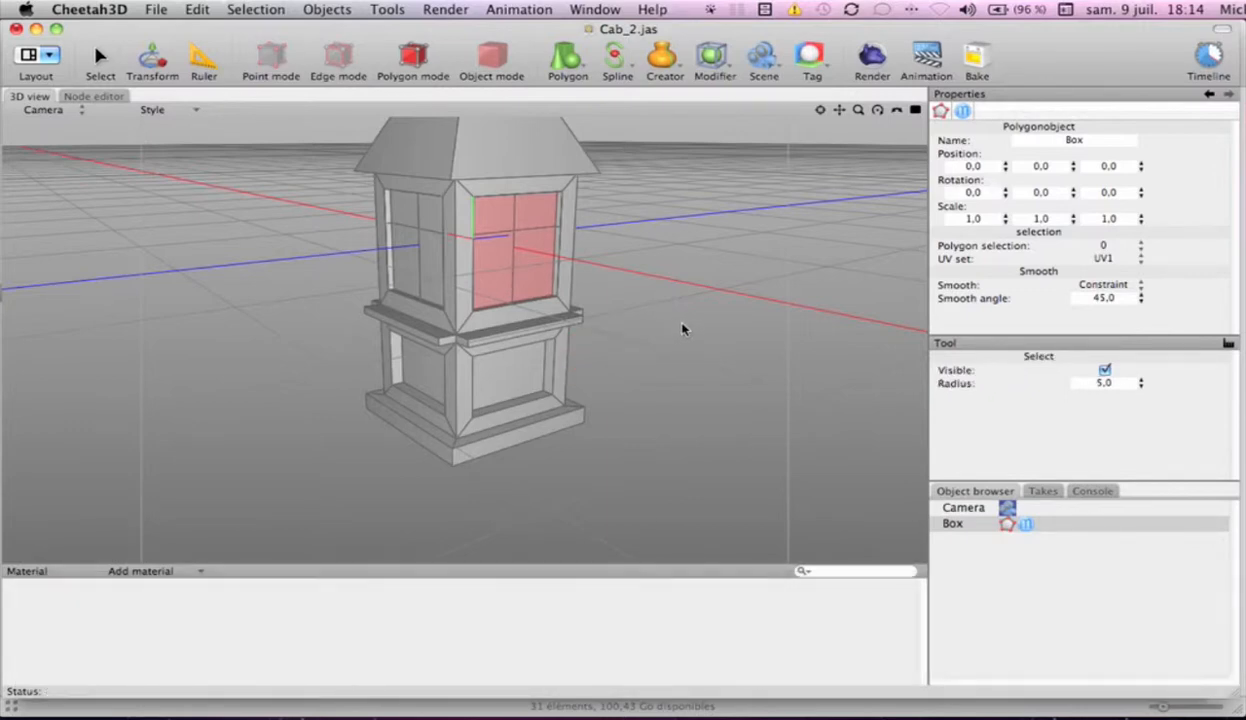
{"action": "mouse_move", "coordinate": [701, 322]}
{"action": "left_mouse_down", "text": "alt"}
{"action": "mouse_move", "coordinate": [509, 334]}
{"action": "mouse_move", "coordinate": [340, 308]}
{"action": "mouse_move", "coordinate": [598, 327]}
{"action": "mouse_move", "coordinate": [309, 323]}
{"action": "mouse_move", "coordinate": [520, 345]}
{"action": "mouse_move", "coordinate": [396, 340]}
{"action": "mouse_move", "coordinate": [334, 314]}
{"action": "mouse_move", "coordinate": [353, 328]}
{"action": "left_mouse_up", "text": "alt"}
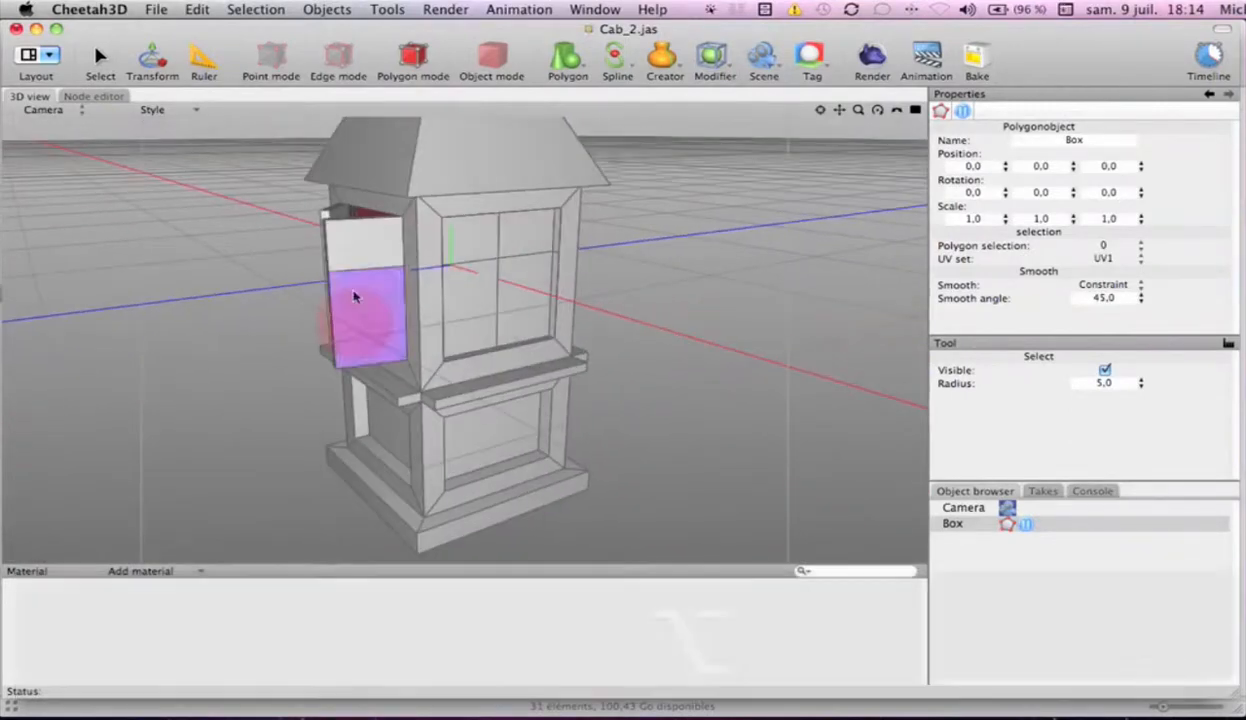
{"action": "mouse_move", "coordinate": [478, 233]}
{"action": "left_mouse_down", "text": "shift"}
{"action": "mouse_move", "coordinate": [505, 262]}
{"action": "mouse_move", "coordinate": [473, 291]}
{"action": "left_mouse_up", "text": "shift"}
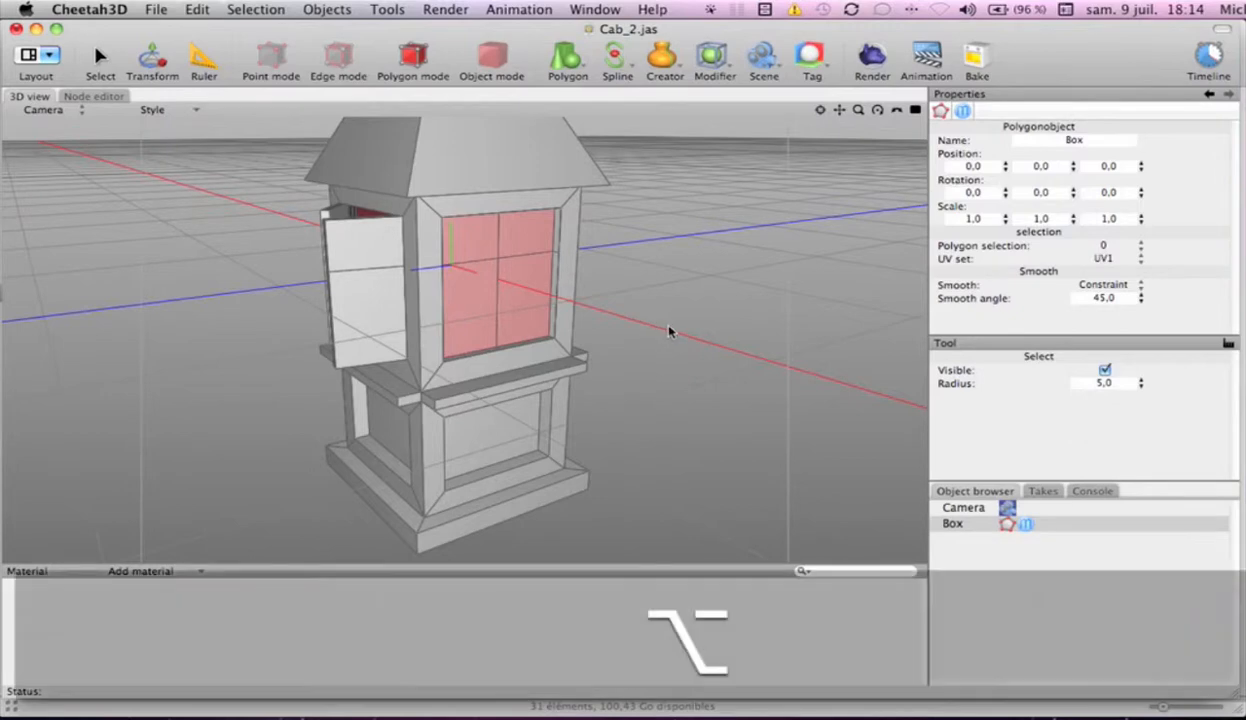
{"action": "mouse_move", "coordinate": [668, 327]}
{"action": "left_mouse_down", "text": "alt"}
{"action": "mouse_move", "coordinate": [512, 334]}
{"action": "mouse_move", "coordinate": [433, 232]}
{"action": "mouse_move", "coordinate": [423, 278]}
{"action": "mouse_move", "coordinate": [608, 300]}
{"action": "left_mouse_up", "text": "alt"}
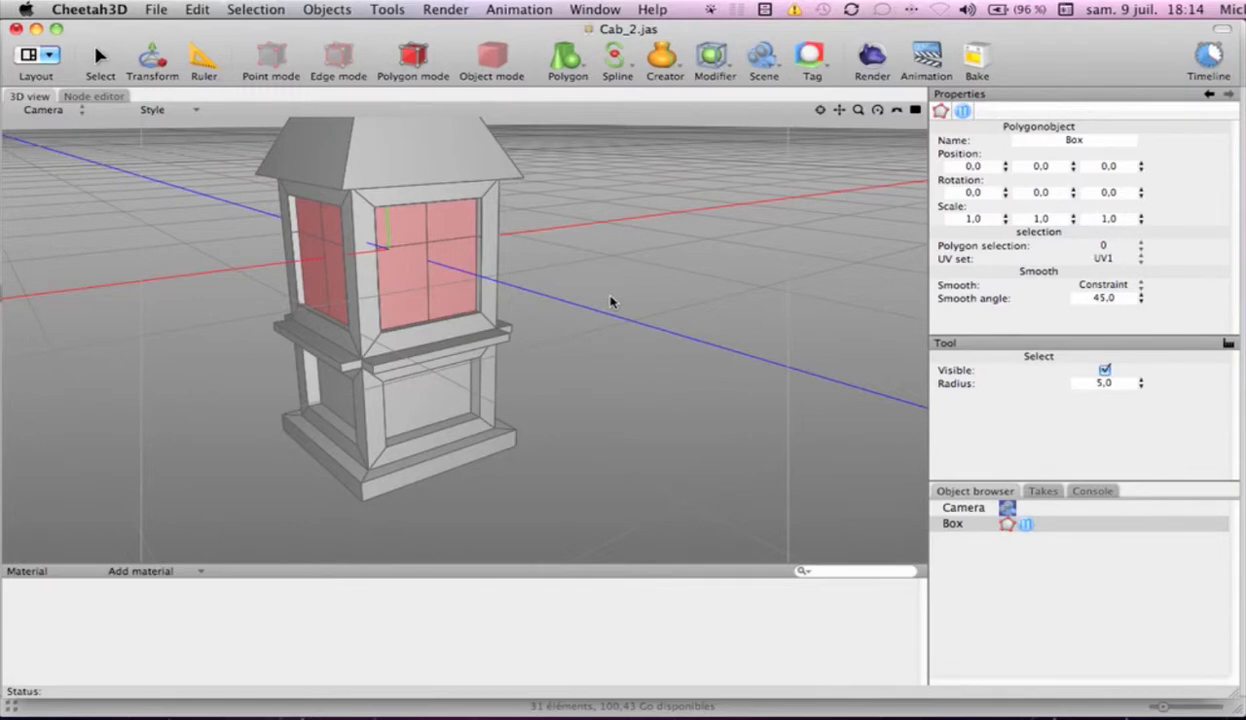
Try an inner extrude of the selected window panes with Preserve group enabled, and undo it
{"action": "key", "text": "i"}
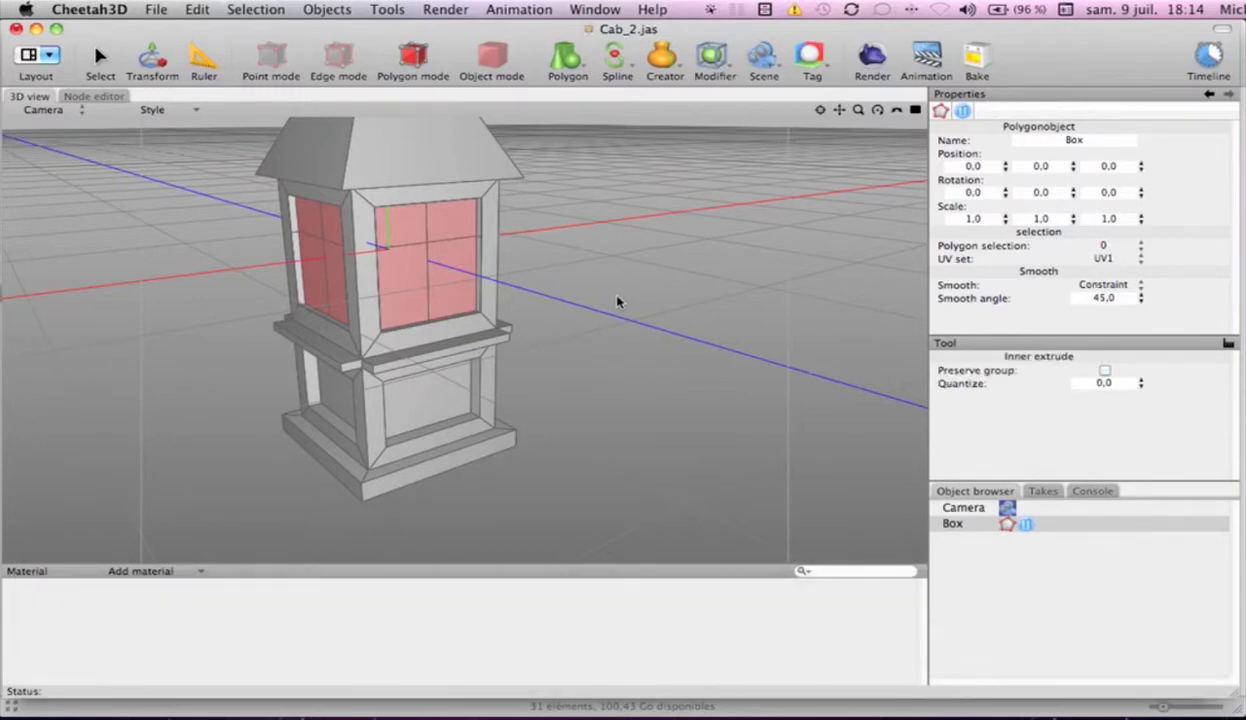
{"action": "left_click", "coordinate": [1104, 371]}
{"action": "mouse_move", "coordinate": [656, 344]}
{"action": "left_mouse_down"}
{"action": "mouse_move", "coordinate": [667, 349]}
{"action": "mouse_move", "coordinate": [657, 350]}
{"action": "left_mouse_up"}
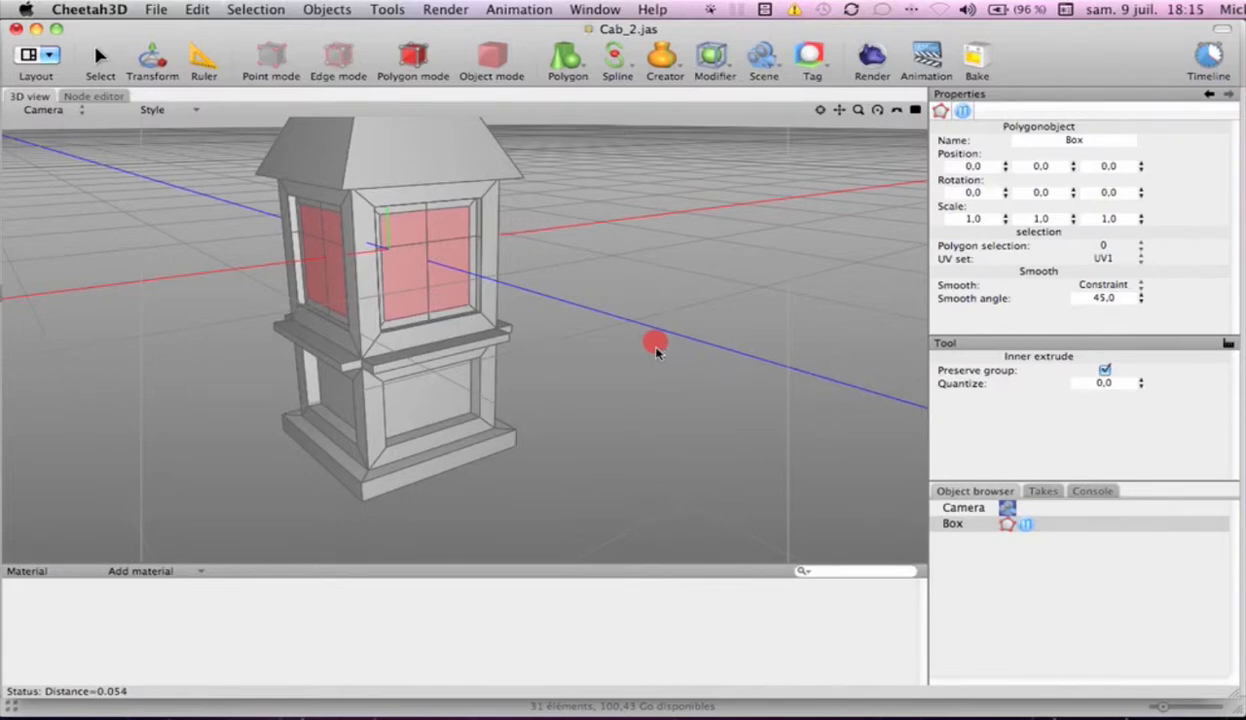
{"action": "left_click_drag", "start_coordinate": [657, 350], "coordinate": [658, 352]}
{"action": "key", "text": "super+z"}
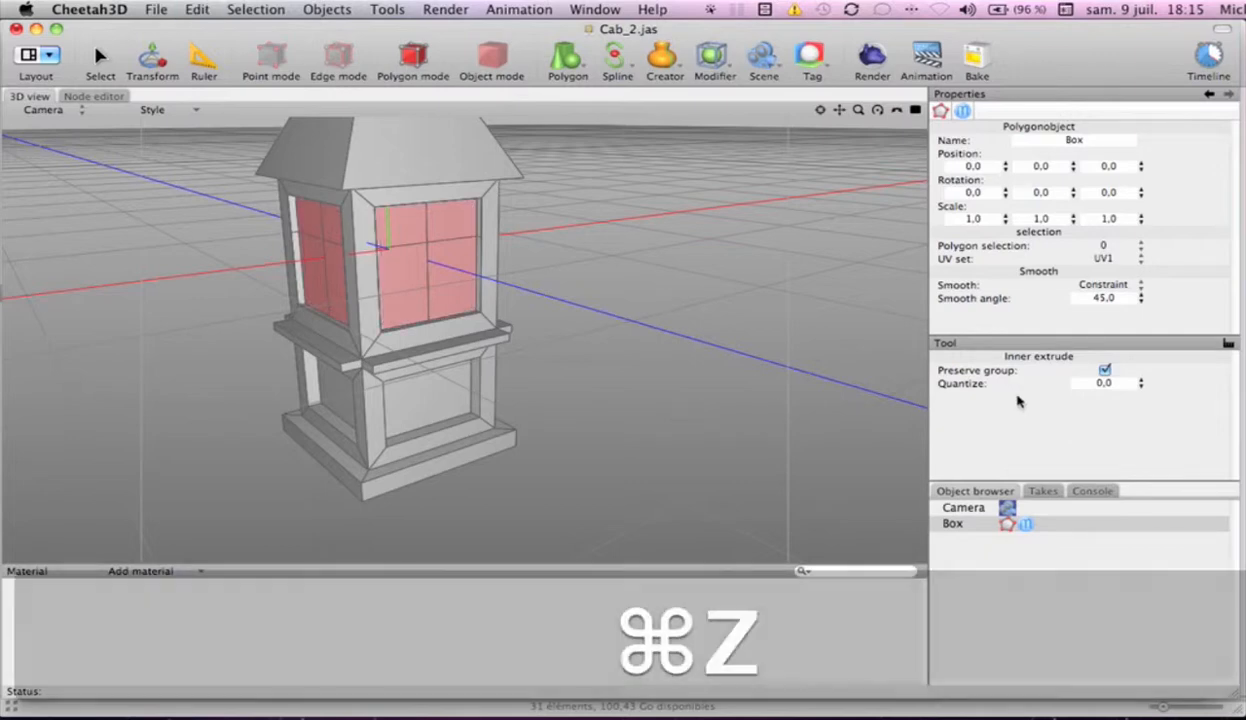
Inner-extrude each selected window pane individually by about 0.041 with Preserve group disabled
{"action": "left_click", "coordinate": [1104, 370]}
{"action": "left_click", "coordinate": [695, 360]}
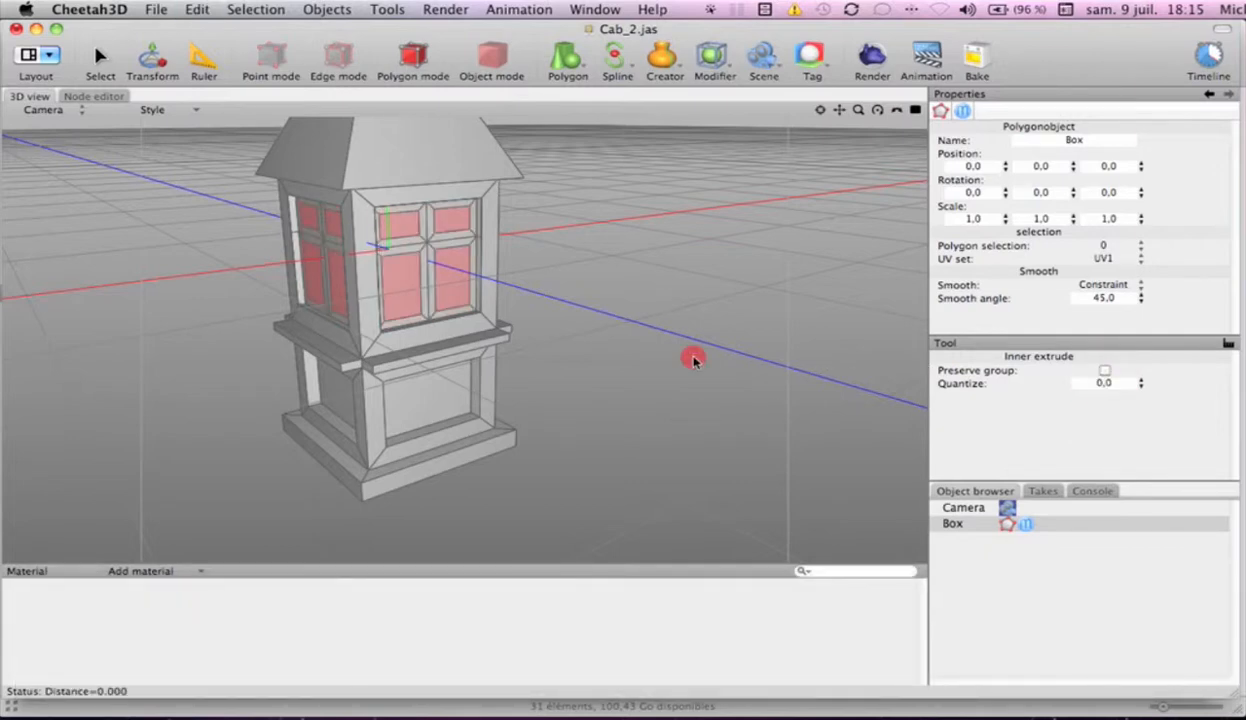
{"action": "left_click_drag", "start_coordinate": [695, 360], "coordinate": [686, 368]}
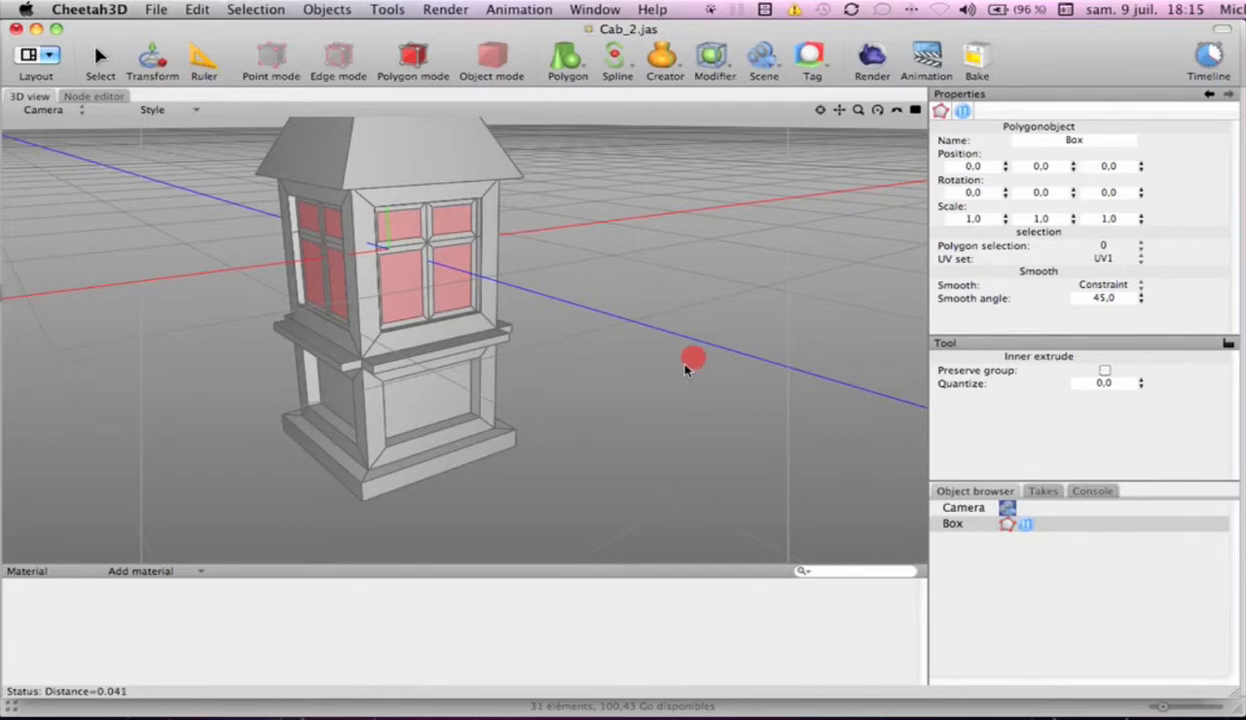
Select the upper and lower front-facing panels of both open shutters and inner-extrude each panel individually
{"action": "left_click_drag", "start_coordinate": [686, 369], "coordinate": [845, 383]}
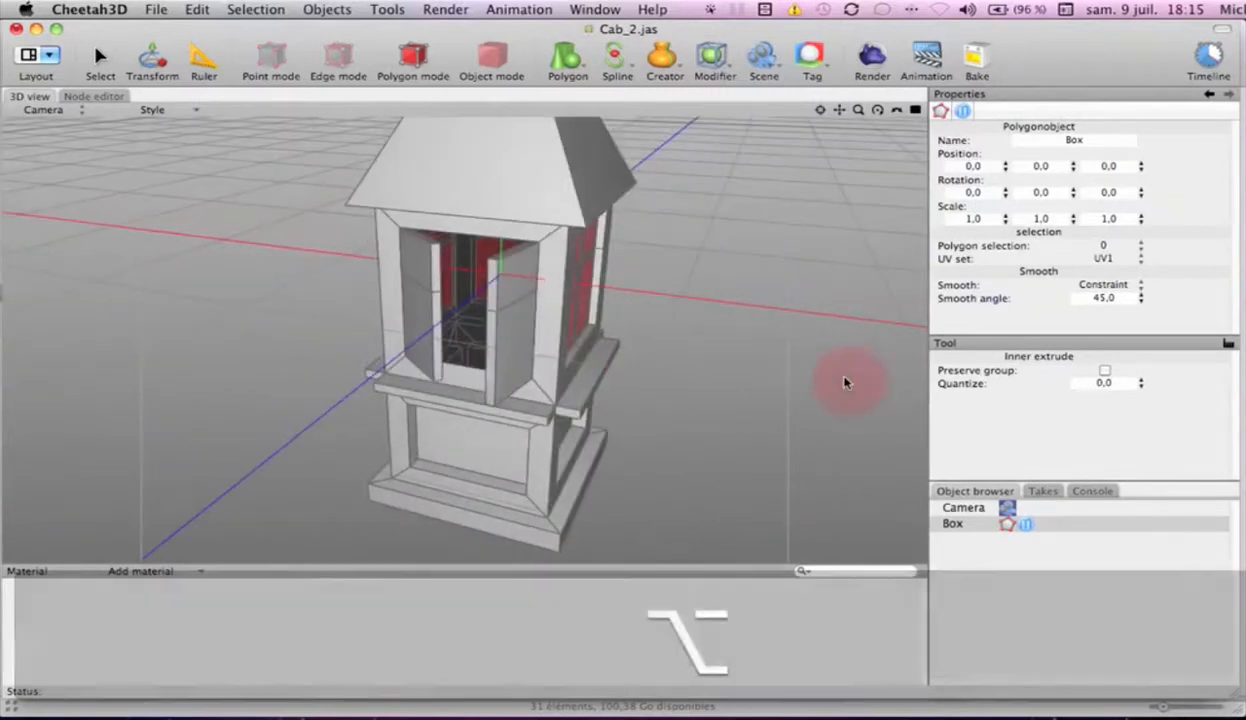
{"action": "key", "text": "s"}
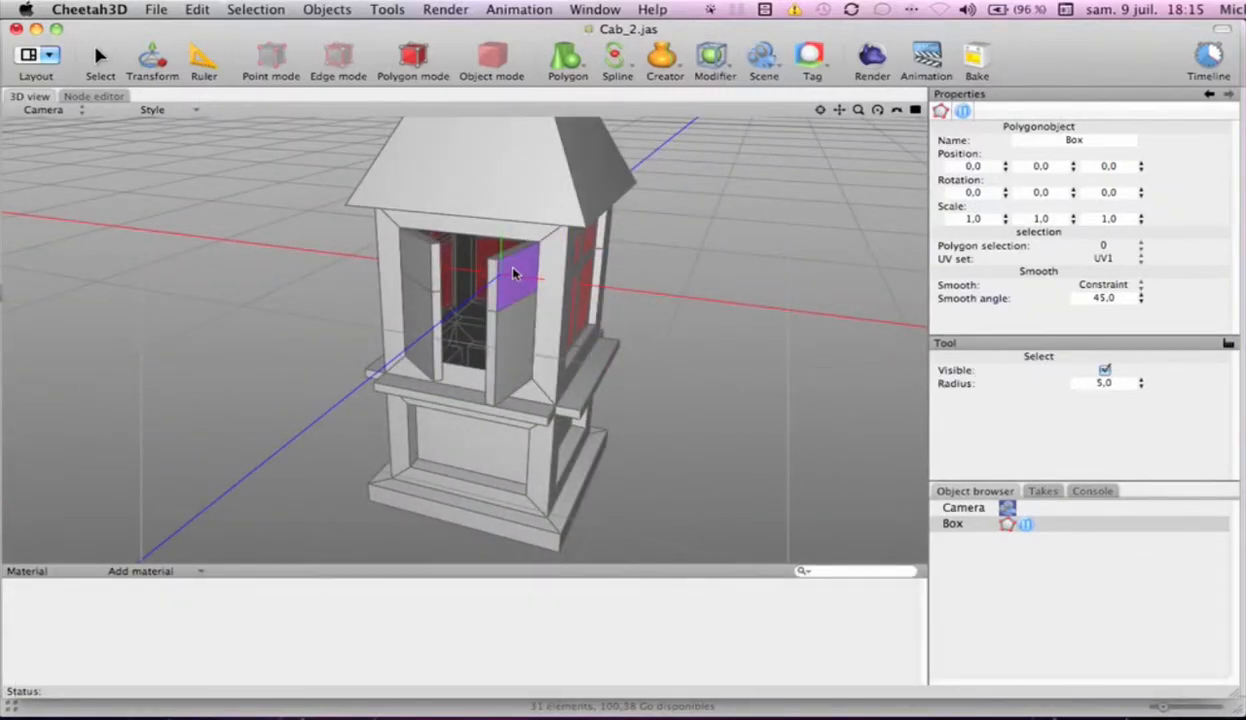
{"action": "left_click", "coordinate": [513, 285]}
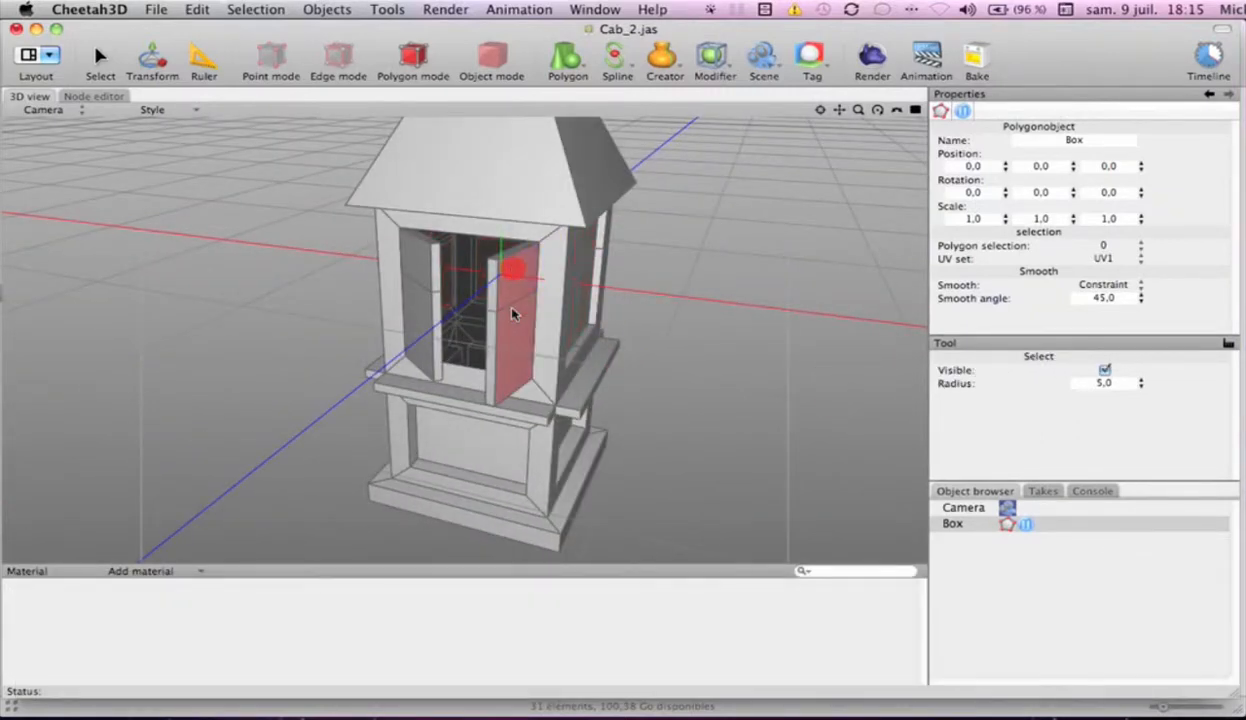
{"action": "left_click", "coordinate": [414, 272], "text": "shift"}
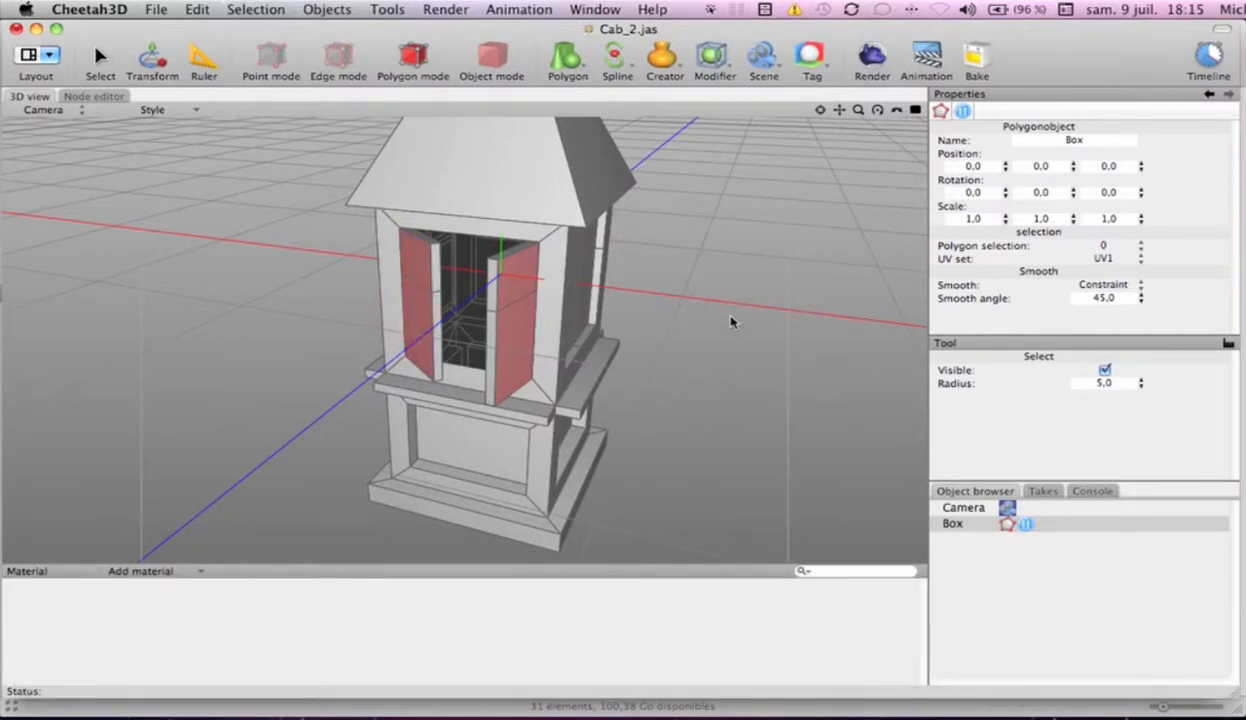
{"action": "key", "text": "i"}
{"action": "mouse_move", "coordinate": [712, 320]}
{"action": "left_mouse_down"}
{"action": "mouse_move", "coordinate": [690, 325]}
{"action": "mouse_move", "coordinate": [700, 329]}
{"action": "left_mouse_up"}
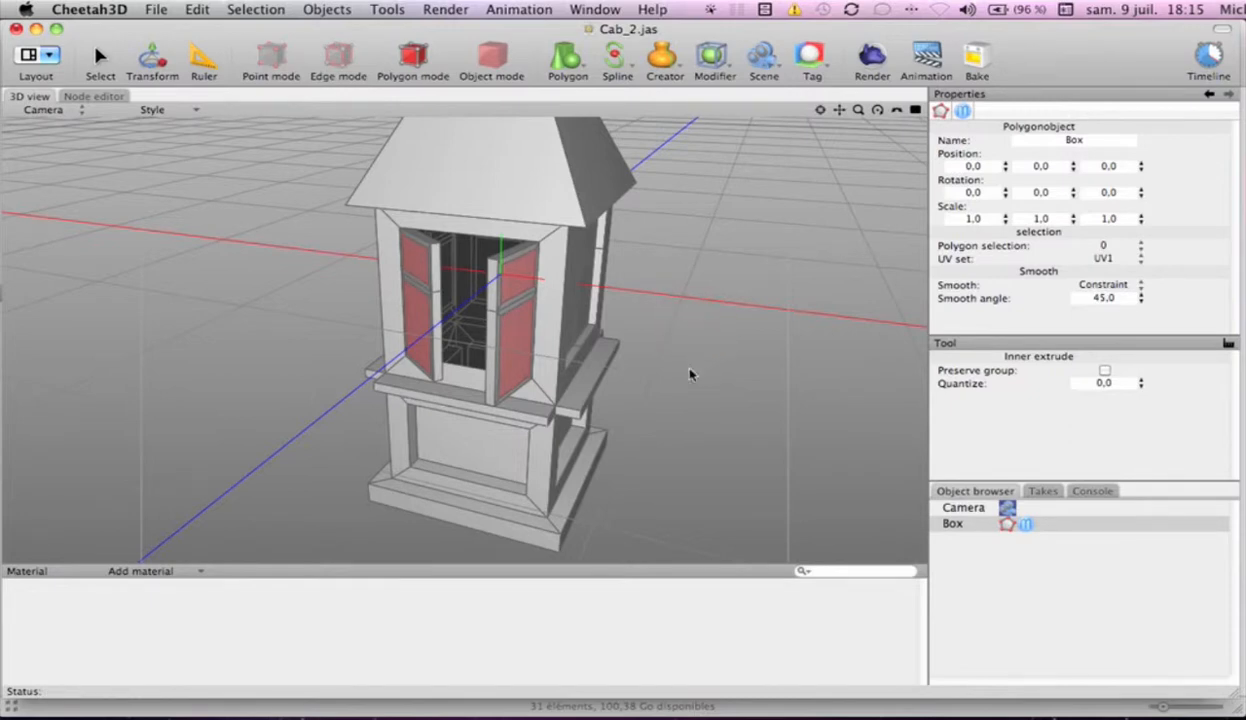
Return to the Select tool and save the cabin scene under its existing file name
{"action": "key", "text": "s"}
{"action": "mouse_move", "coordinate": [686, 377]}
{"action": "left_mouse_down", "text": "alt"}
{"action": "mouse_move", "coordinate": [673, 353]}
{"action": "mouse_move", "coordinate": [531, 364]}
{"action": "mouse_move", "coordinate": [565, 331]}
{"action": "mouse_move", "coordinate": [645, 328]}
{"action": "mouse_move", "coordinate": [676, 387]}
{"action": "mouse_move", "coordinate": [686, 360]}
{"action": "left_mouse_up", "text": "alt"}
{"action": "left_click", "coordinate": [148, 12]}
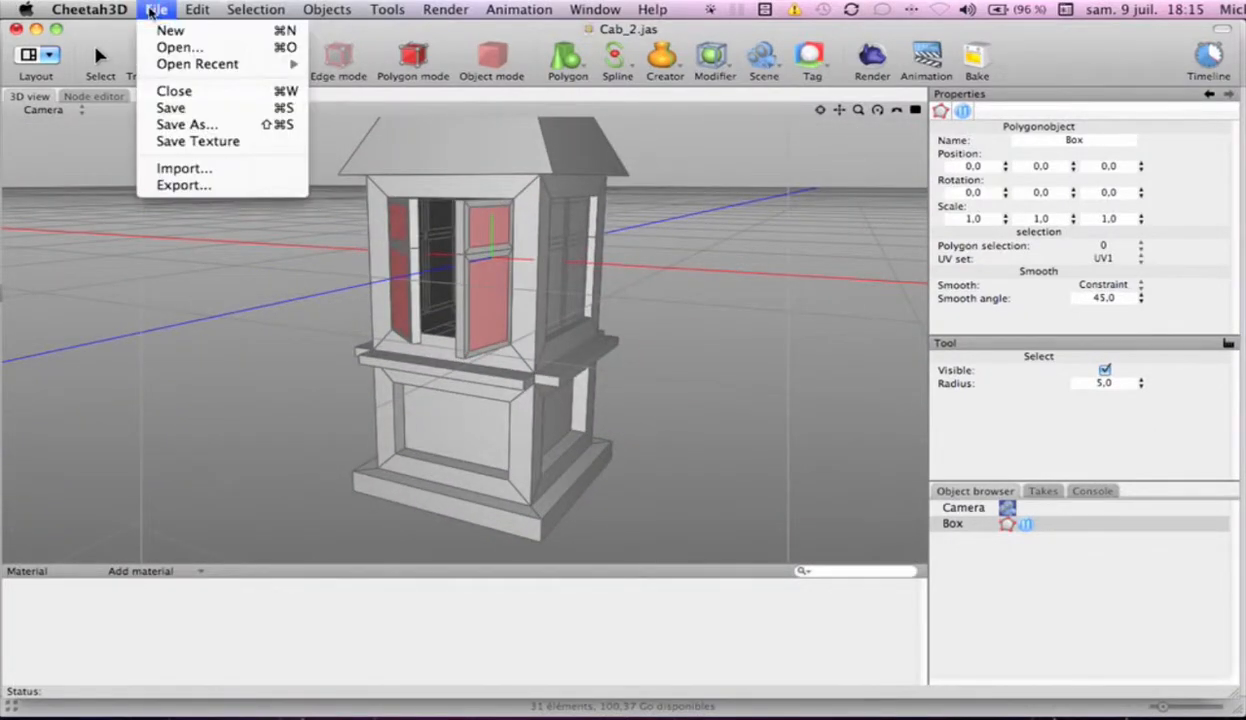
{"action": "left_click", "coordinate": [165, 107]}
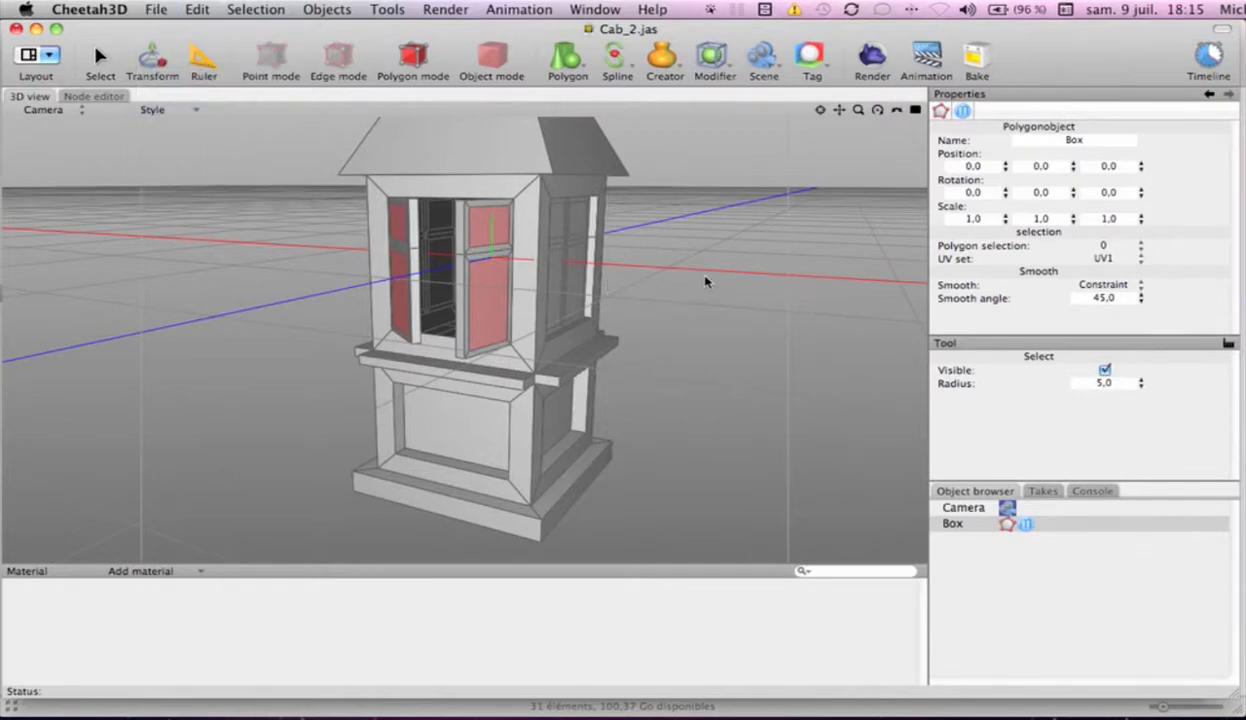